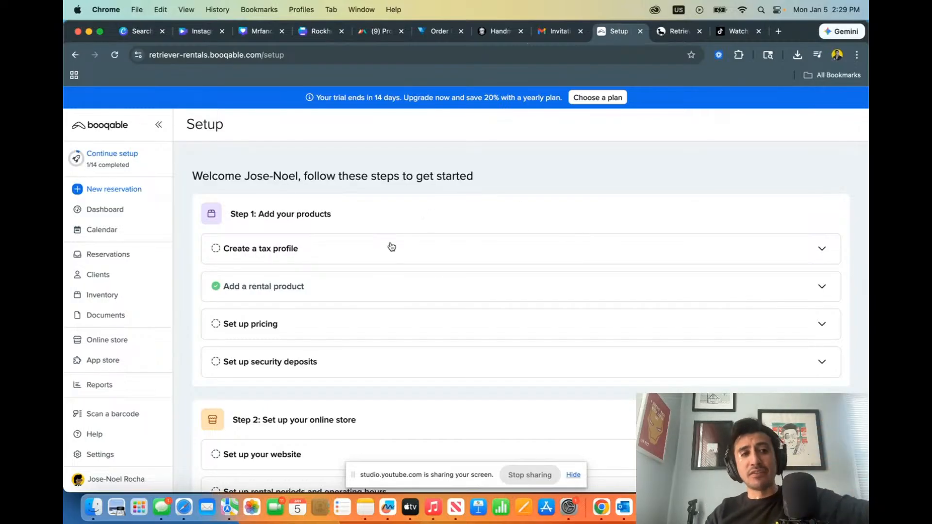
Step: Review the Booqable setup checklist, from adding products through accepting payments to the additional features listed on the page
scroll(252, 198, "down", 1)
scroll(252, 197, "down", 2)
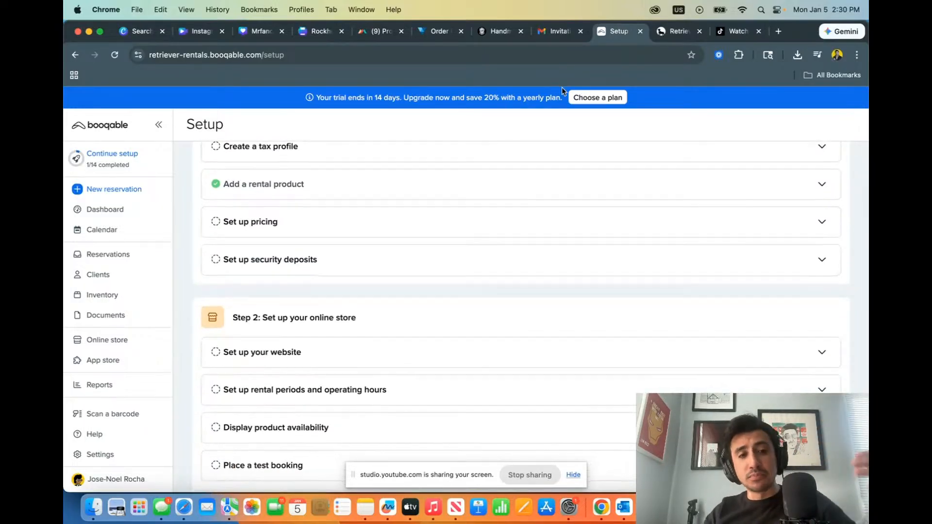
scroll(428, 294, "down", 2)
scroll(427, 294, "up", 5)
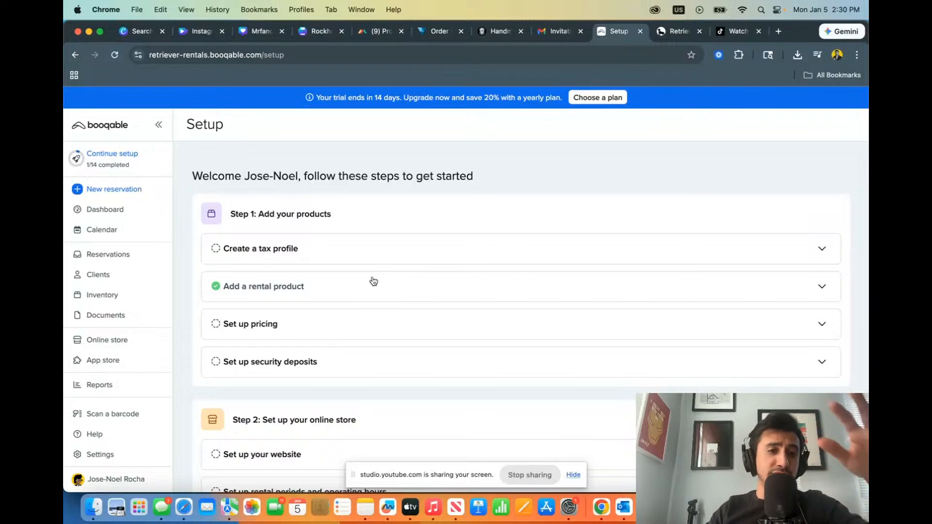
scroll(358, 332, "down", 5)
scroll(359, 332, "up", 2)
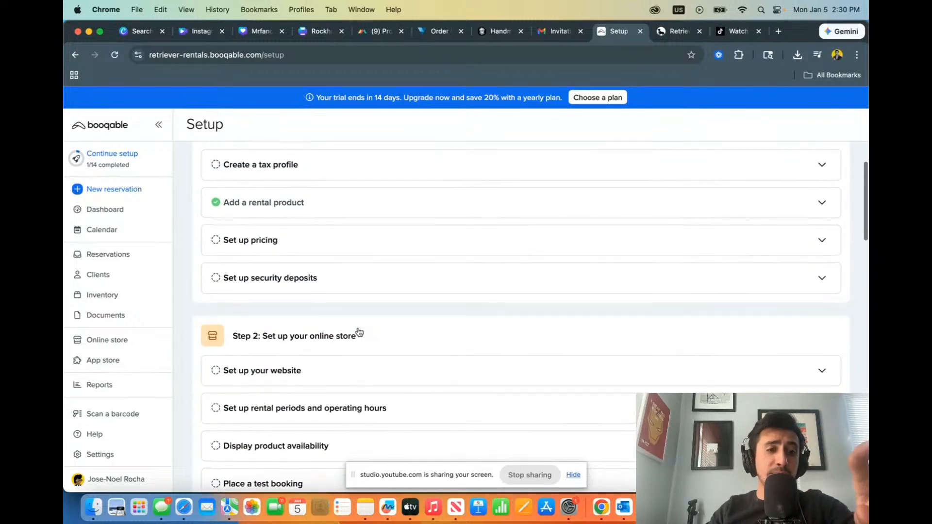
scroll(359, 332, "down", 4)
scroll(321, 277, "down", 9)
scroll(320, 278, "down", 10)
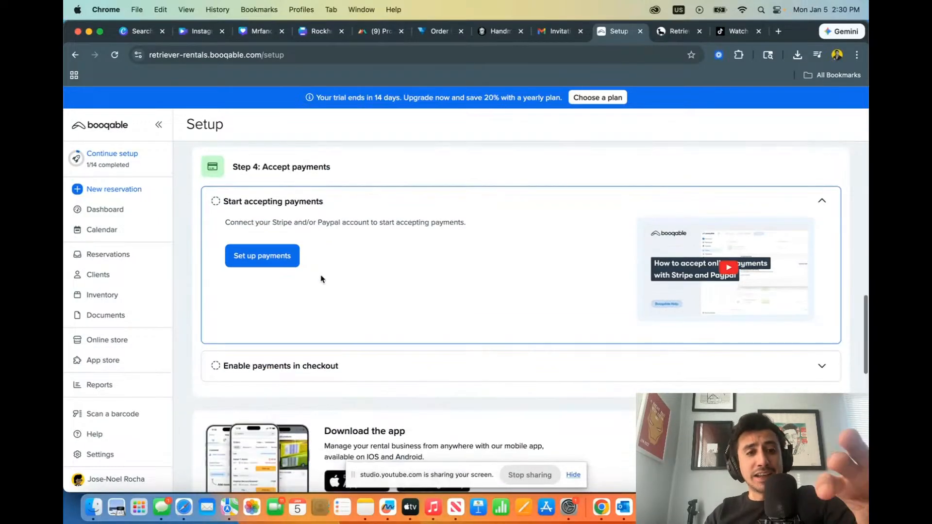
scroll(320, 279, "down", 18)
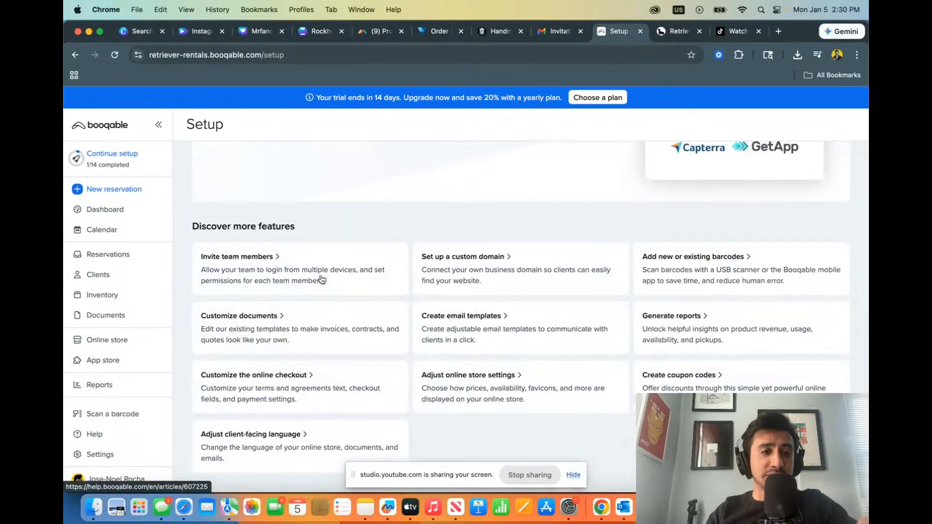
scroll(321, 280, "up", 20)
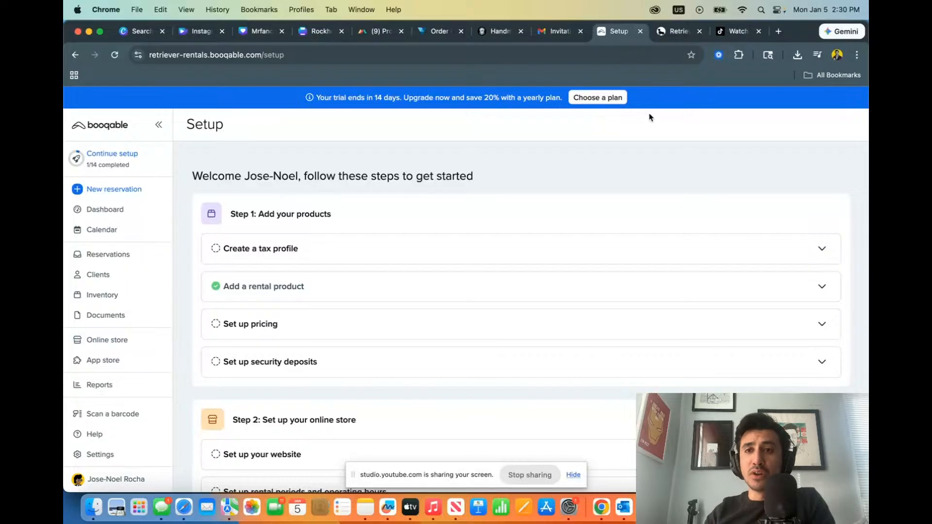
Step: Open the subscription plan choices and compare the prices and features of the yearly Start, Grow and Scale plans
left_click(560, 102)
scroll(672, 231, "down", 2)
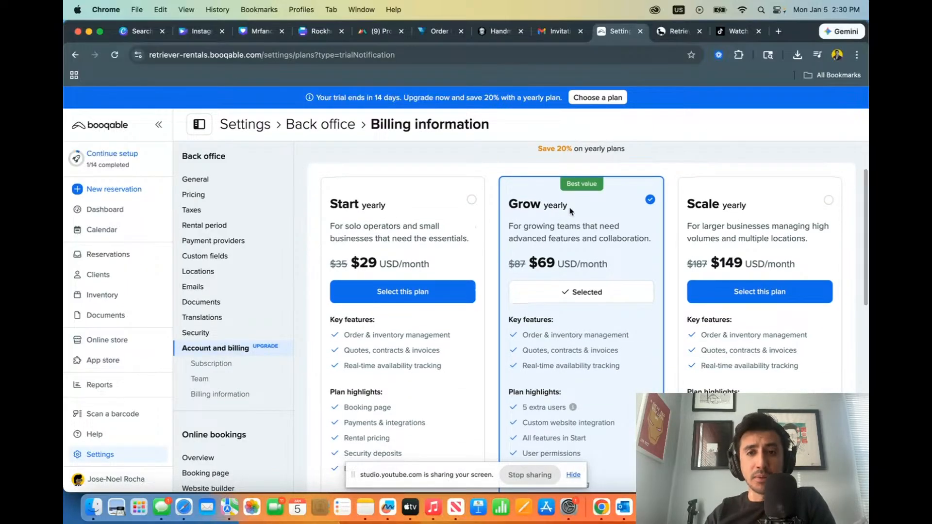
scroll(537, 307, "down", 6)
scroll(536, 307, "down", 4)
scroll(536, 306, "up", 10)
scroll(536, 304, "down", 1)
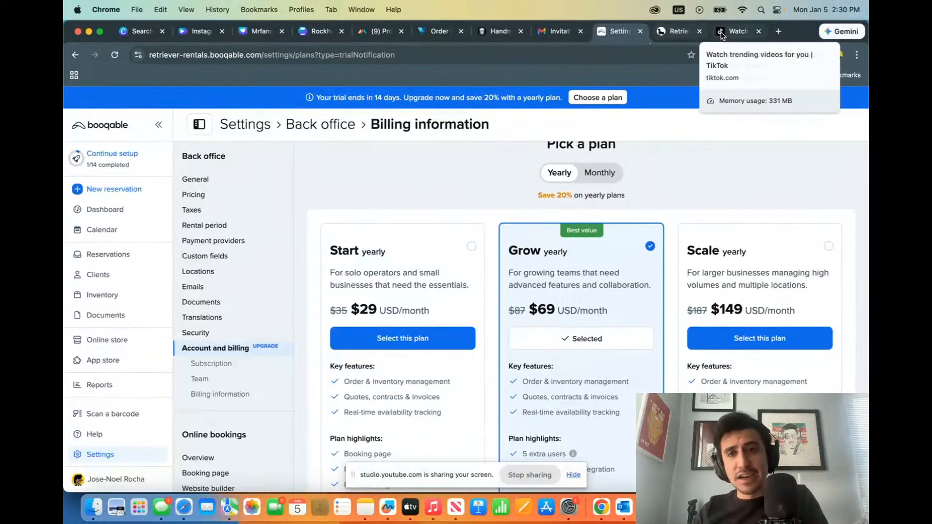
Step: Switch to the open TikTok page and make its web address ready for replacement
left_click(735, 31)
left_click(586, 56)
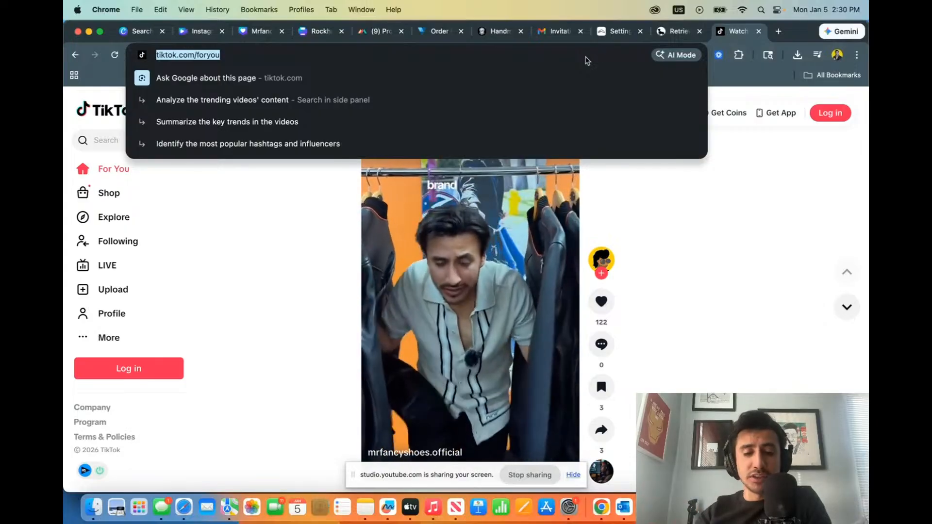
type("t")
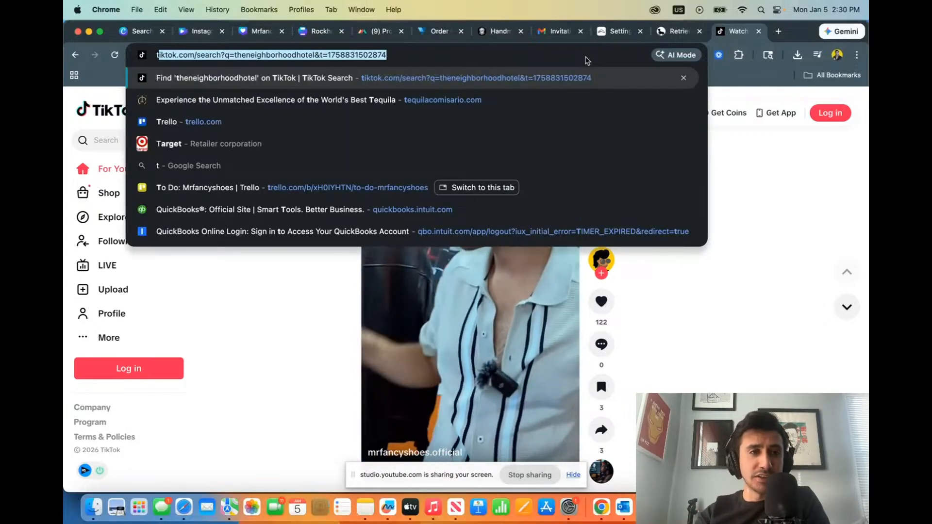
key("super+a")
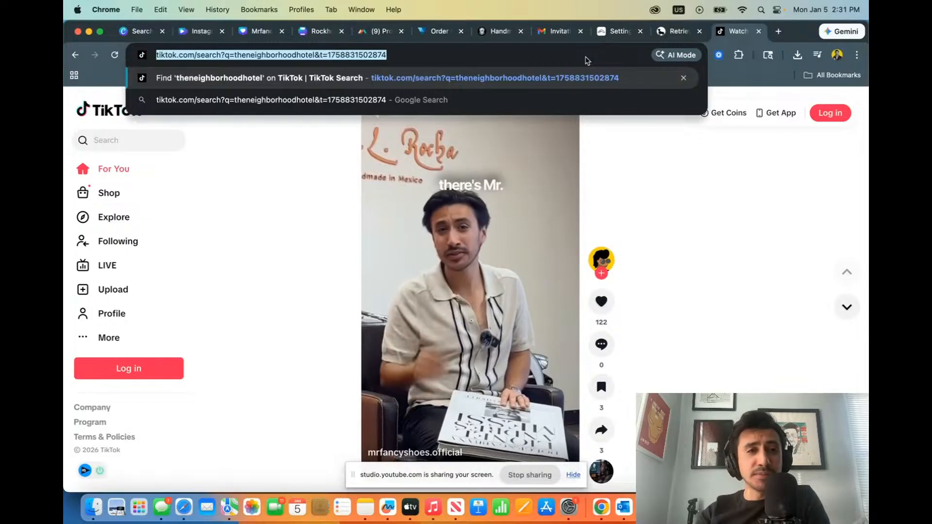
type("t")
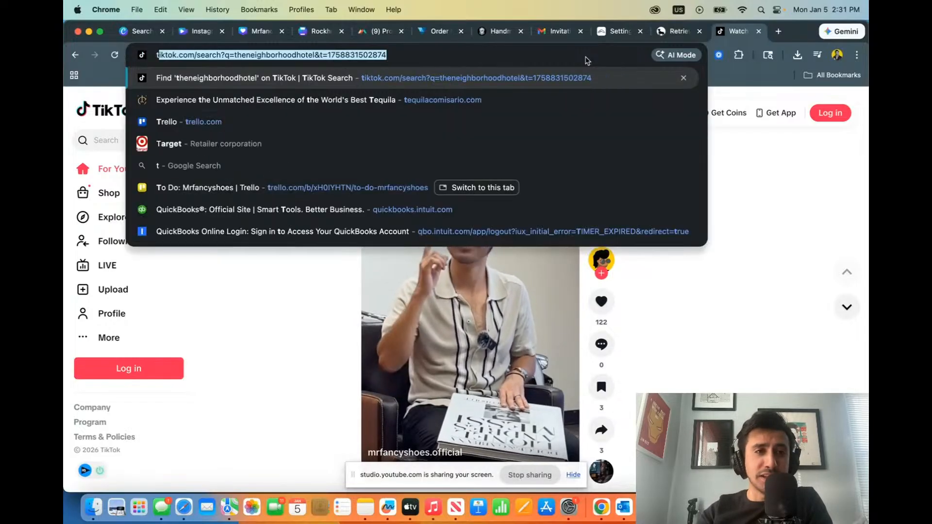
key("super+a")
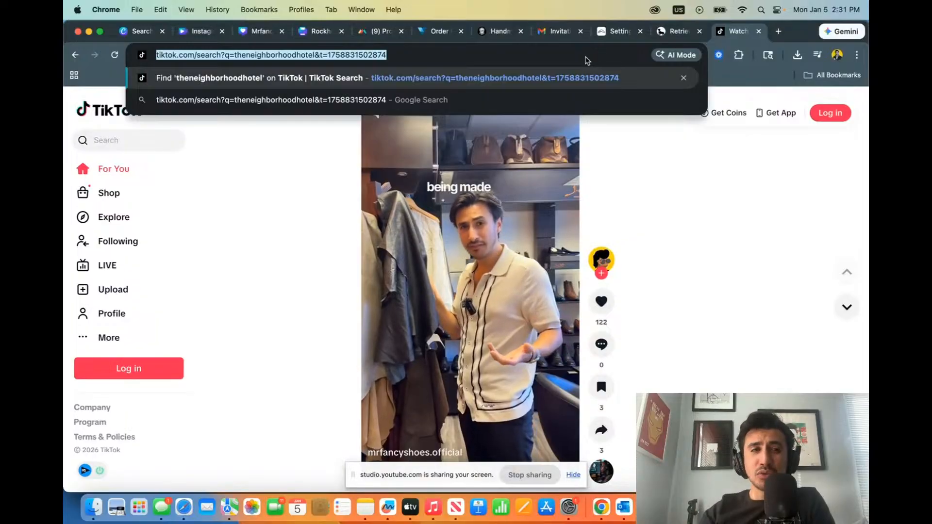
Step: Search Google for "how do I use my iphone as my youtube live camera" and expand the full AI Overview
type("how do I u")
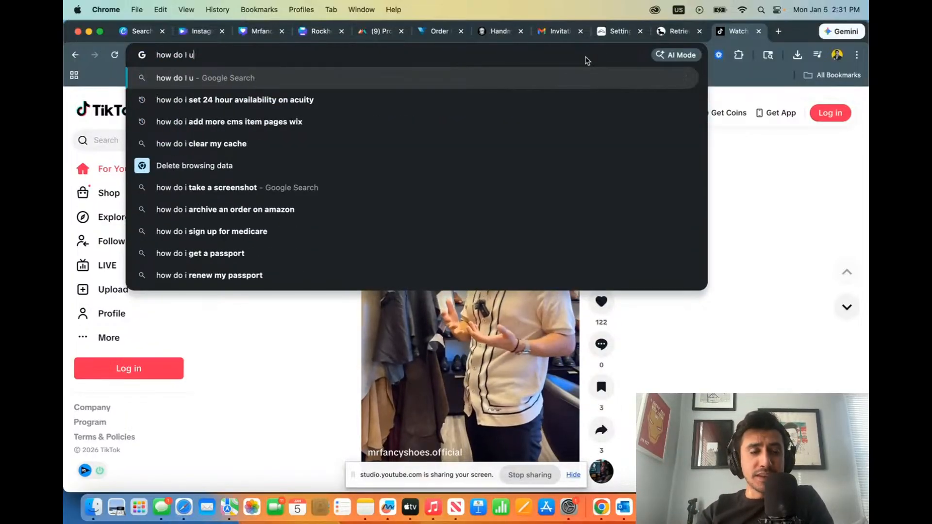
type("se my iphone as")
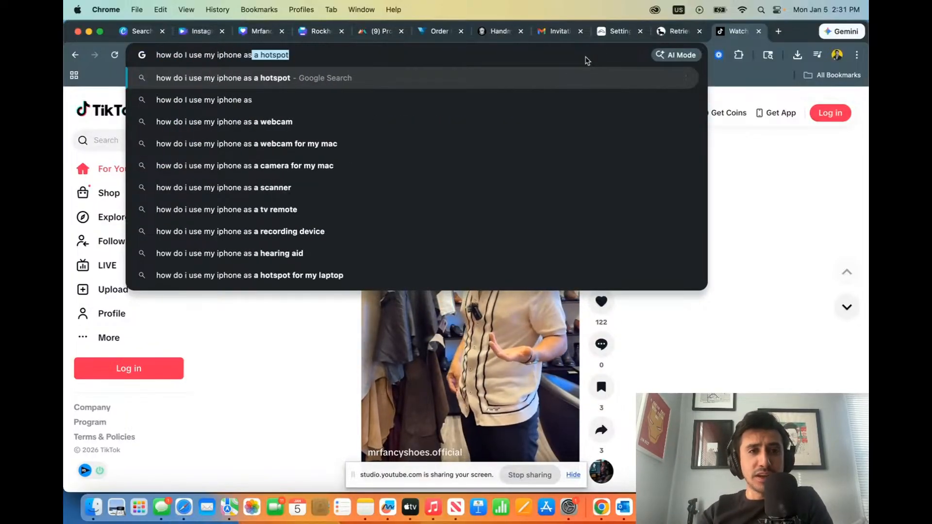
type(" my youtube live ")
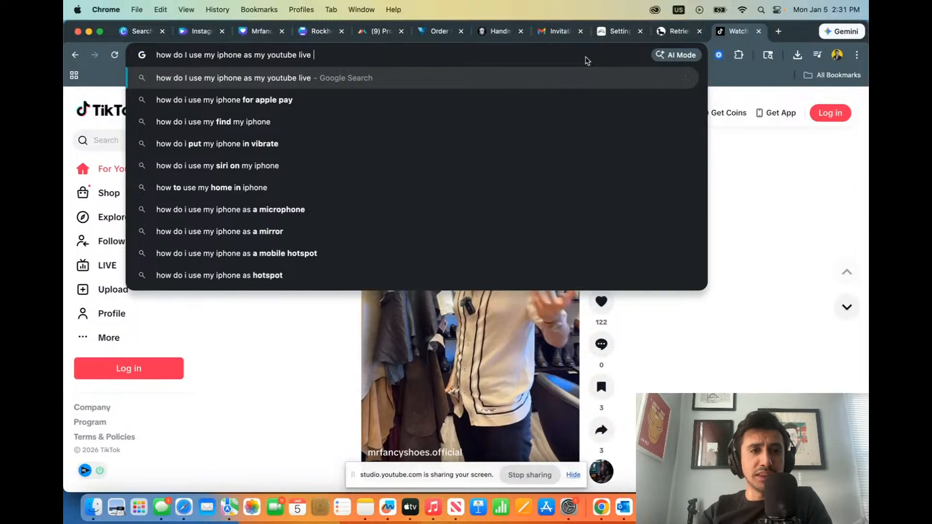
type("camera")
key("Return")
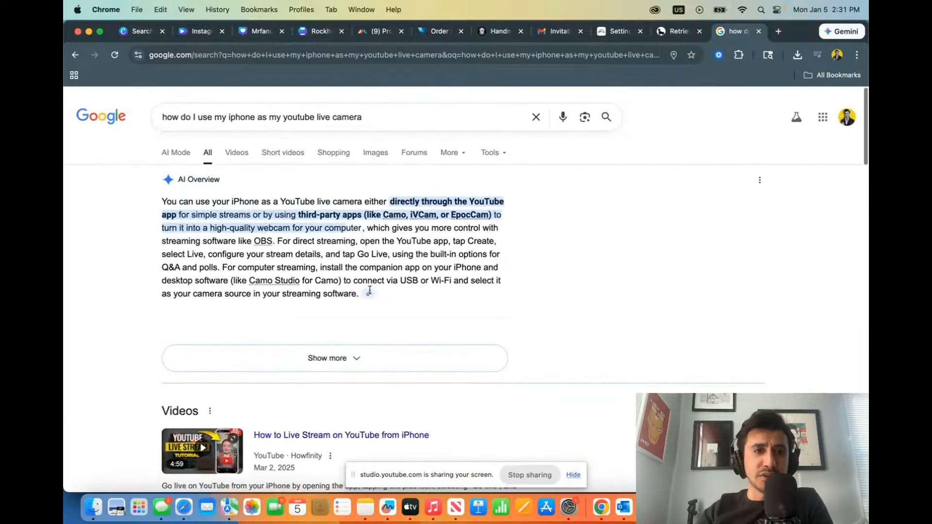
left_click(349, 357)
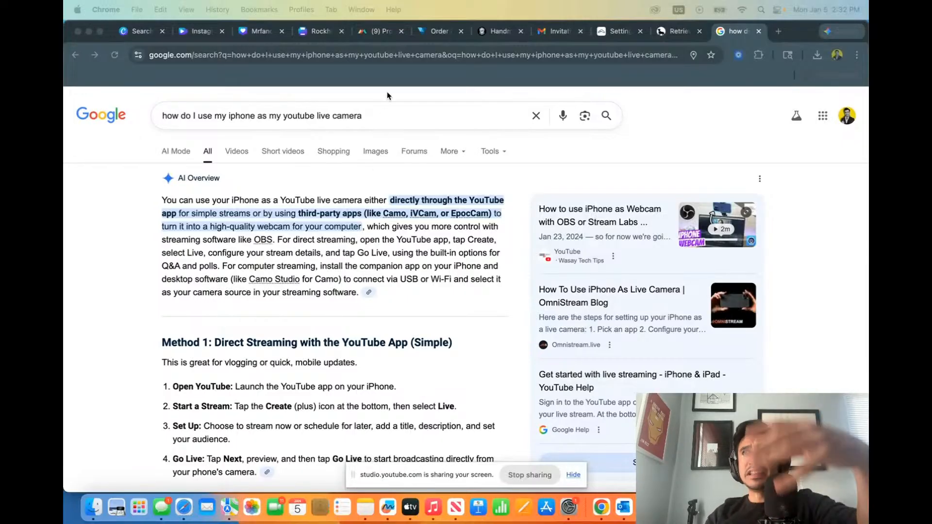
Step: Search Google for "How do I reach new audiences using youtube live" and expand the full AI Overview
triple_click(303, 114)
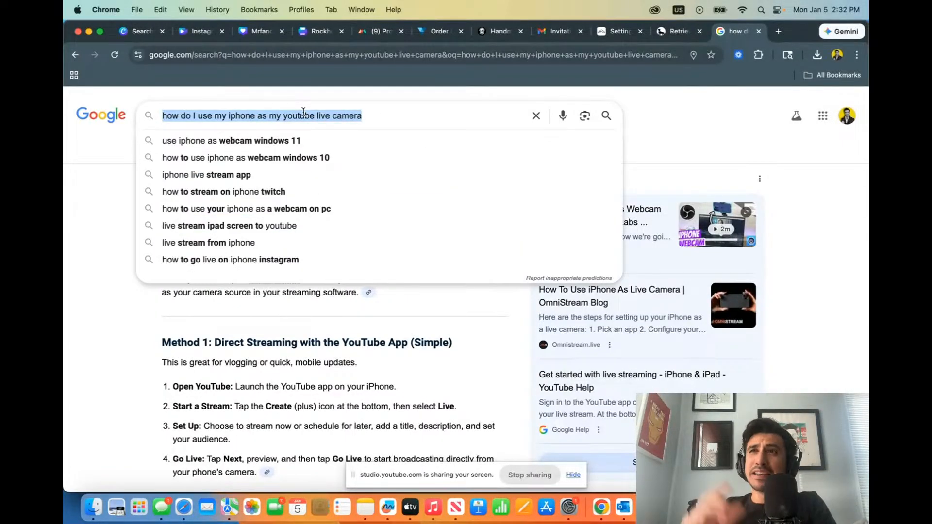
type("How ")
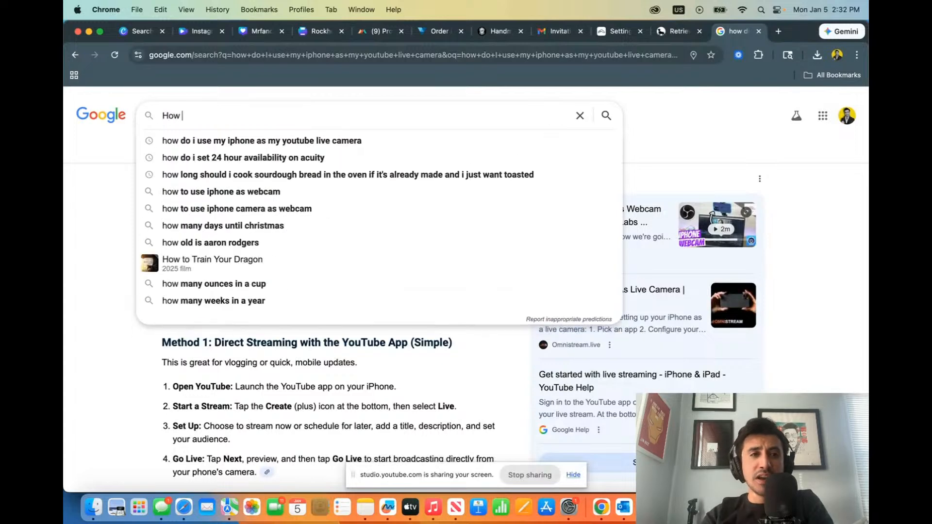
type("do I reach new ")
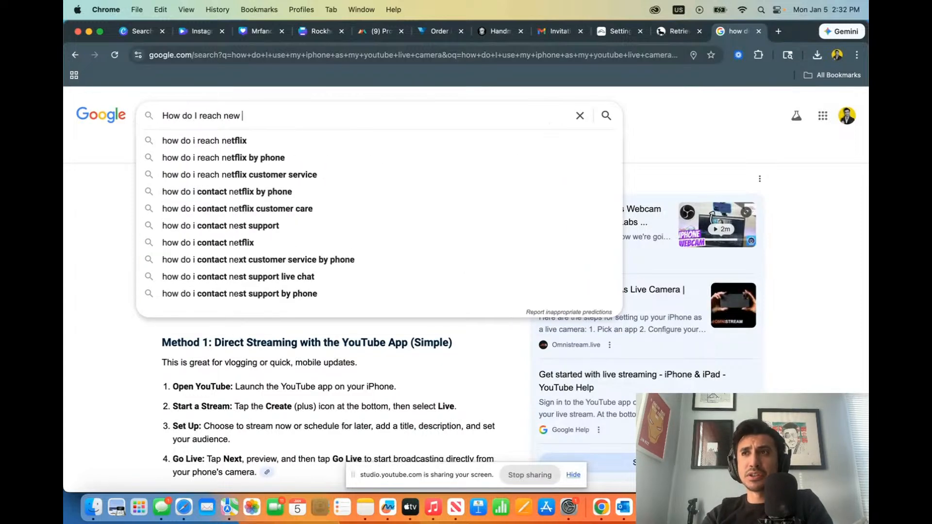
type("audiences ")
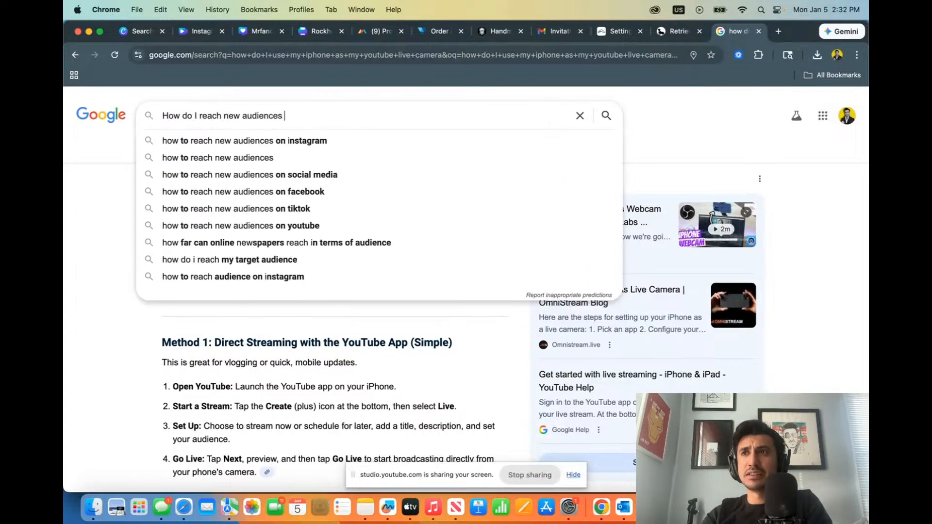
type("using youtube live")
key("Return")
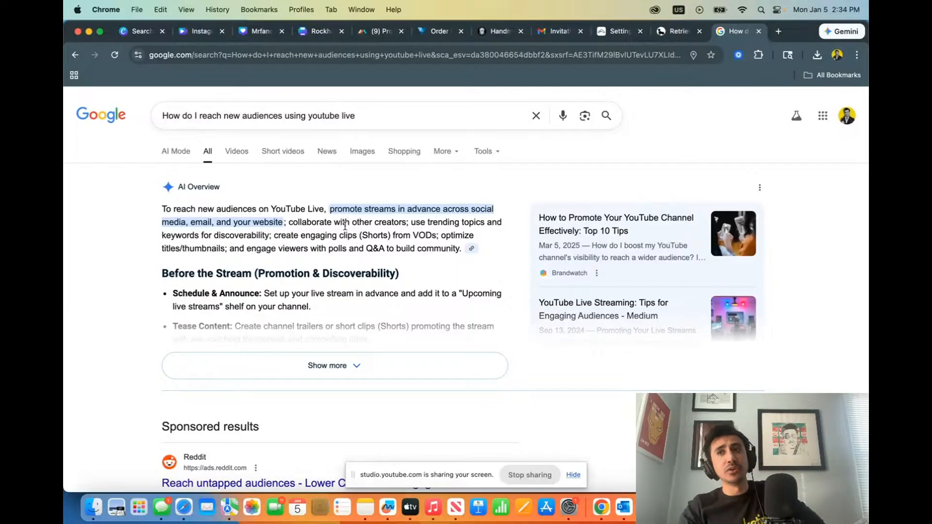
left_click(382, 368)
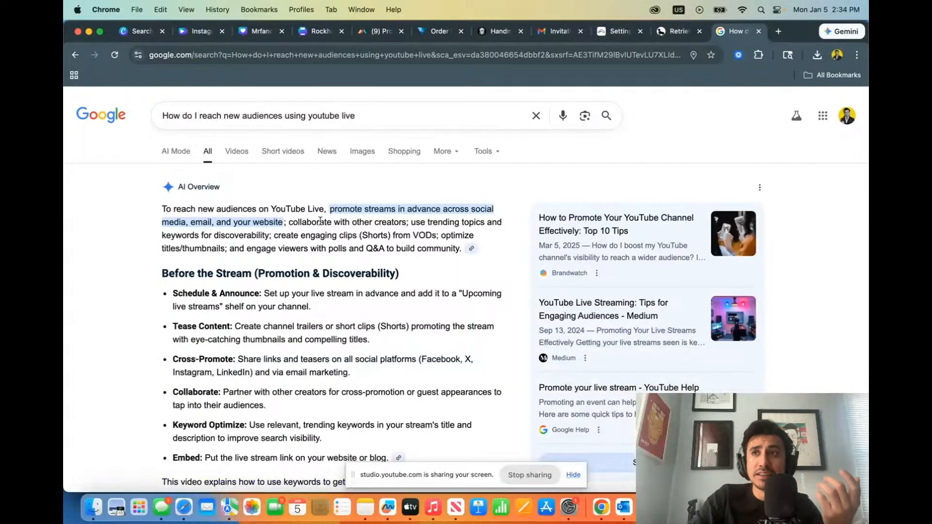
Step: Read the AI Overview's "Before the Stream" promotion tips and look at the keyword video beneath them
left_click(248, 114)
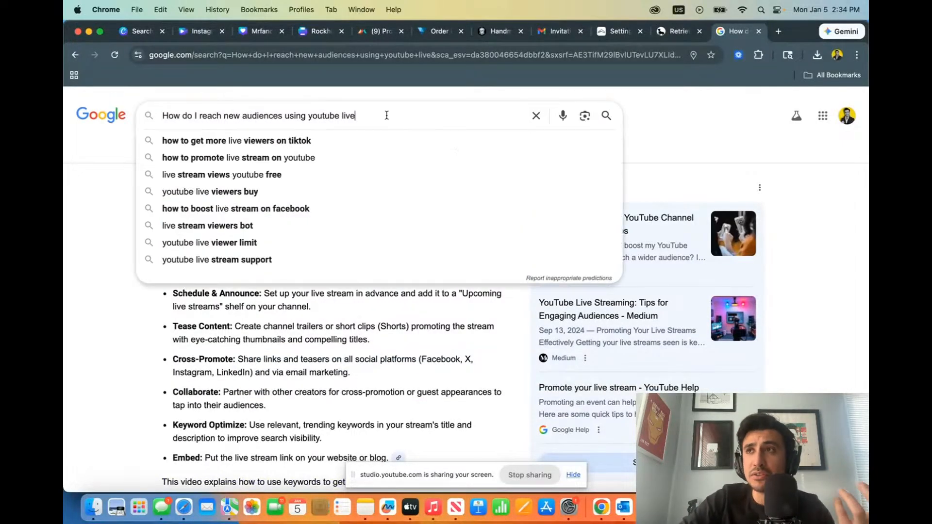
left_click(396, 356)
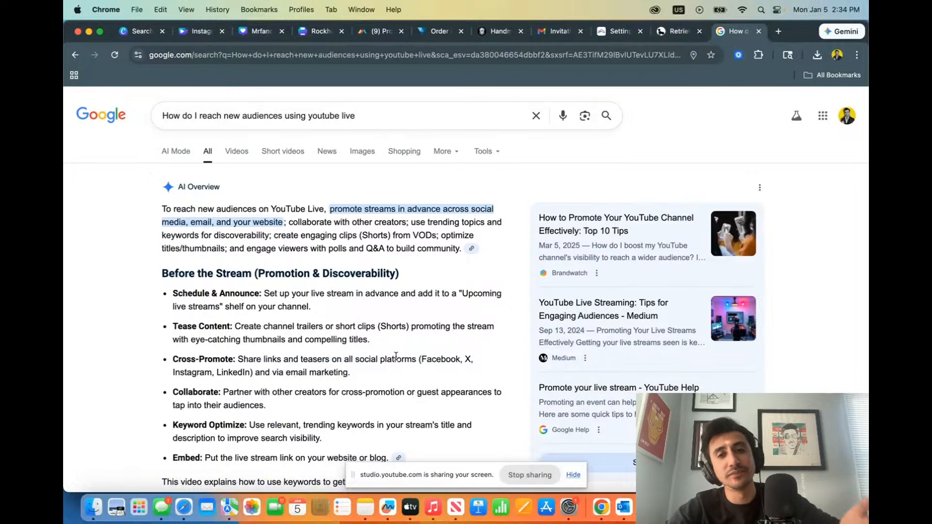
scroll(395, 357, "down", 5)
scroll(396, 358, "up", 3)
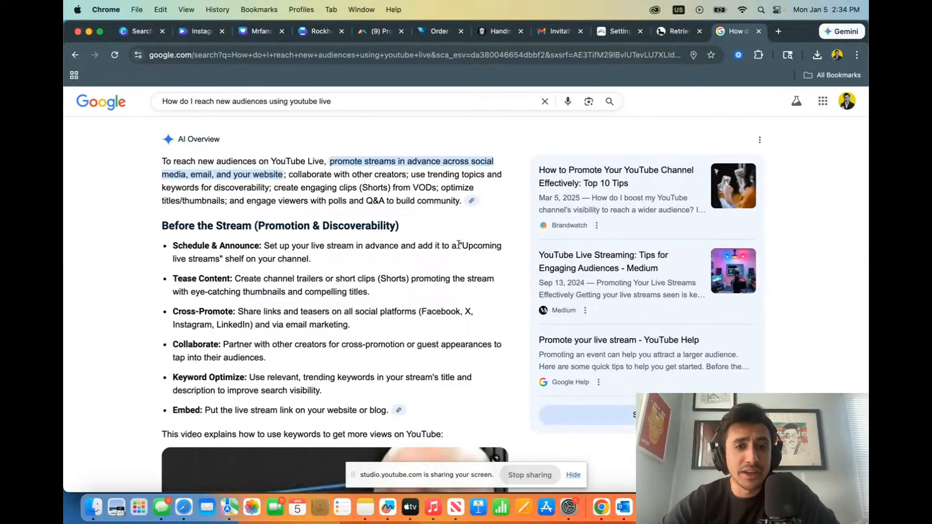
scroll(297, 257, "down", 2)
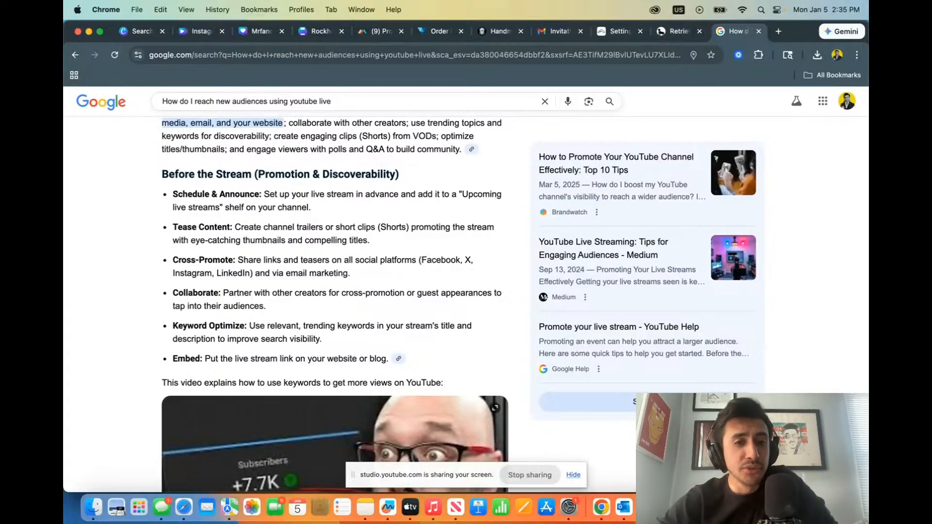
scroll(411, 328, "down", 2)
scroll(411, 328, "down", 3)
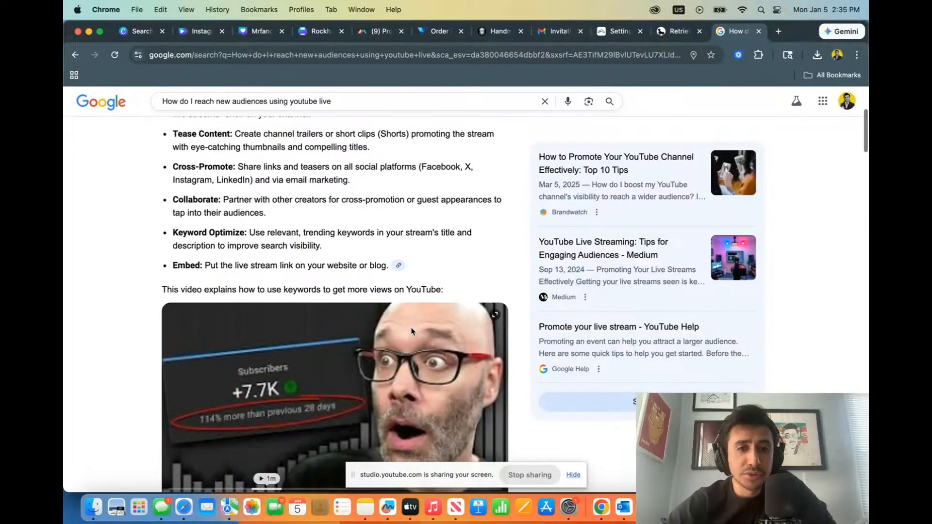
scroll(250, 256, "down", 4)
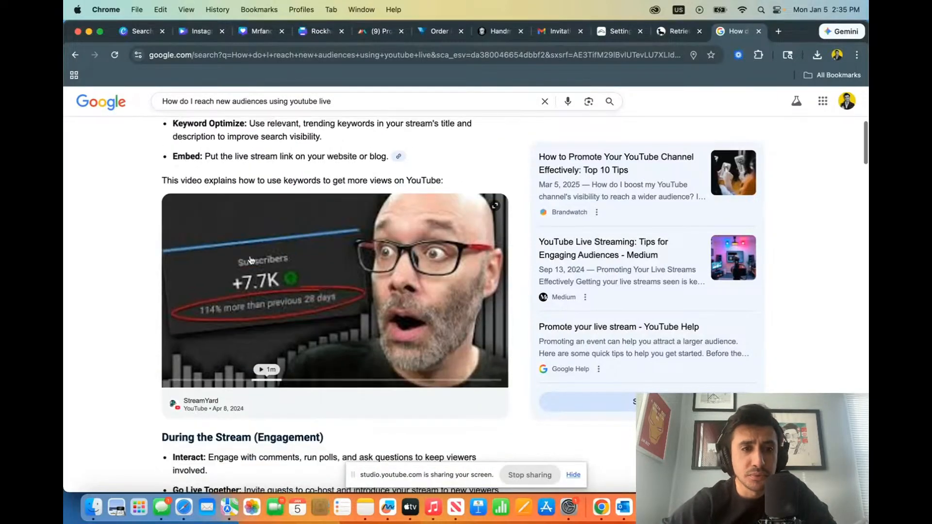
scroll(250, 257, "up", 2)
double_click(179, 203)
triple_click(180, 203)
left_click(127, 193)
scroll(127, 193, "down", 3)
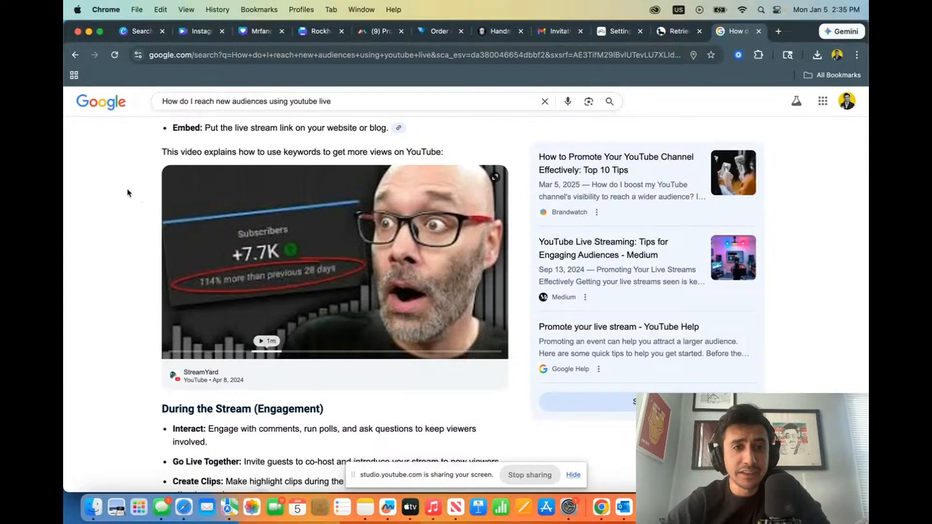
scroll(128, 192, "up", 3)
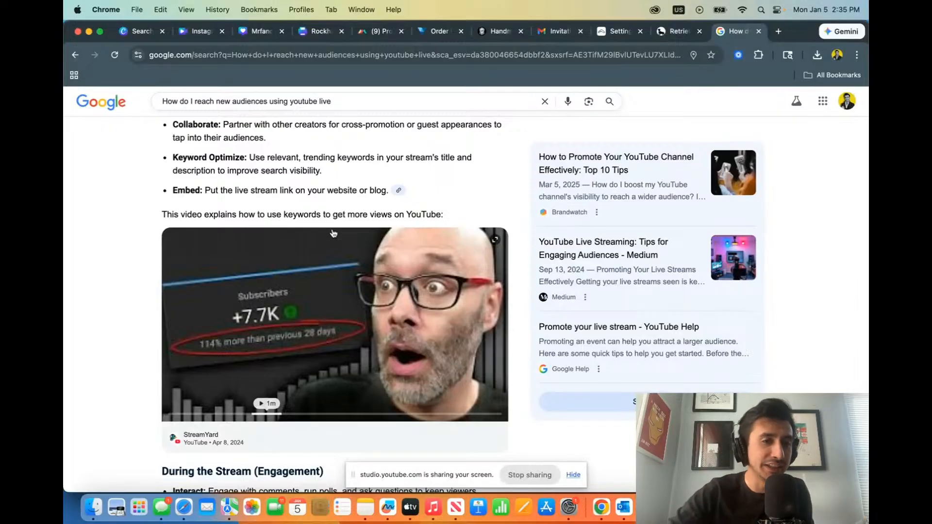
Step: Read the AI Overview's "During the Stream" engagement tips and its "After the Stream" repurposing and growth tips
scroll(333, 234, "down", 4)
scroll(333, 233, "down", 6)
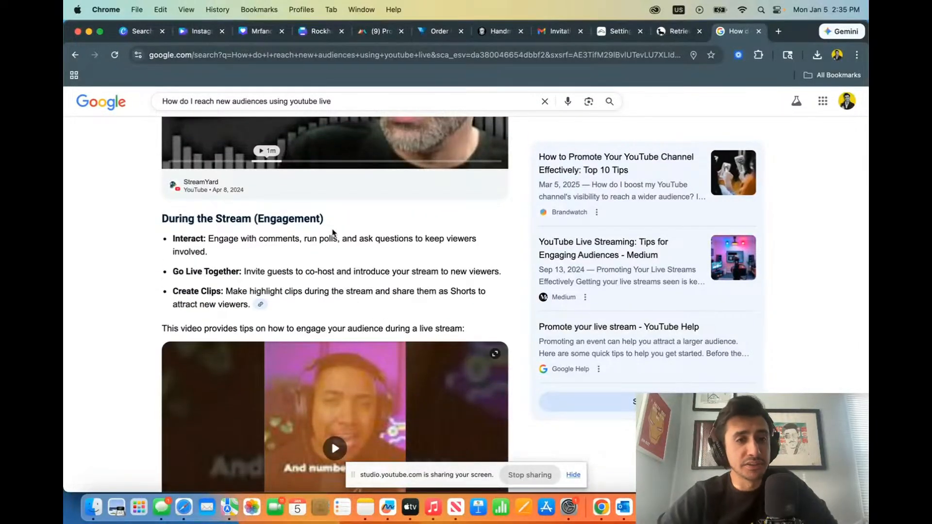
scroll(332, 234, "up", 1)
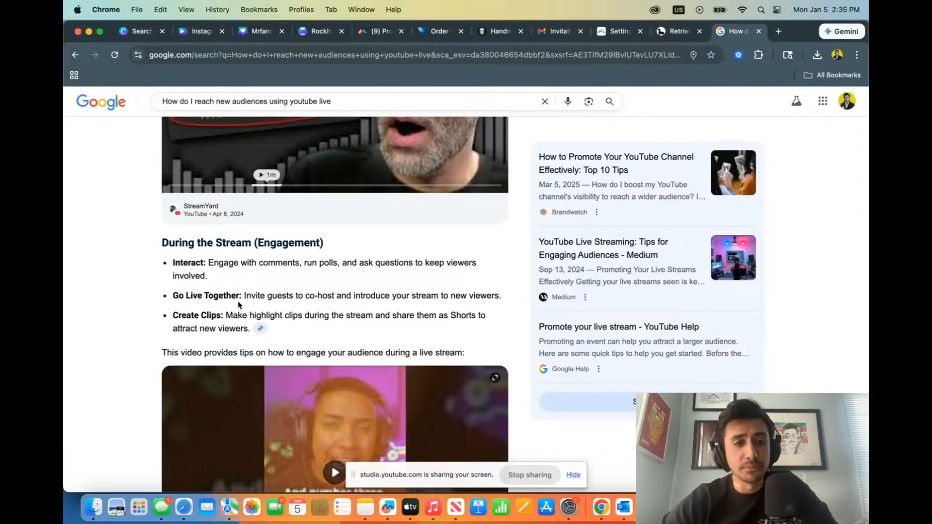
scroll(239, 304, "down", 20)
scroll(239, 305, "up", 4)
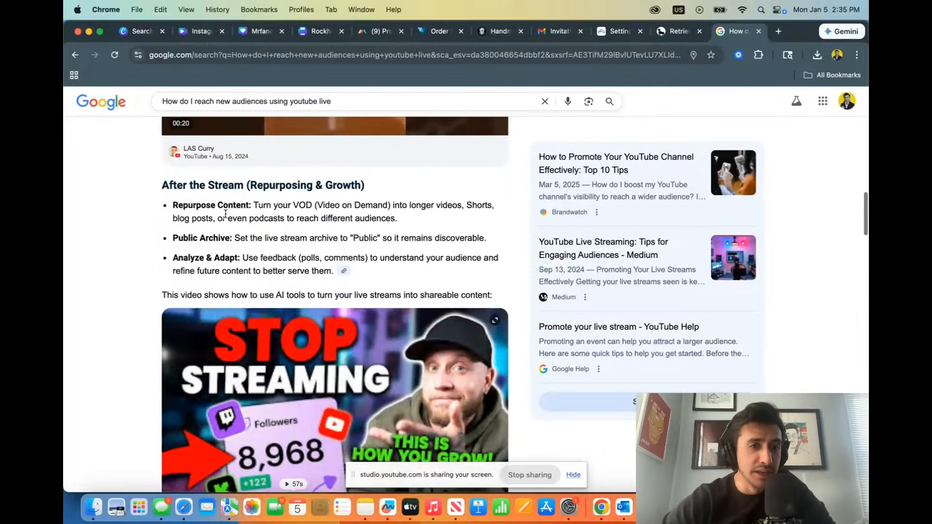
Step: Read the remaining "After the Stream" tips and look at the video on turning live streams into shareable content
scroll(402, 210, "down", 1)
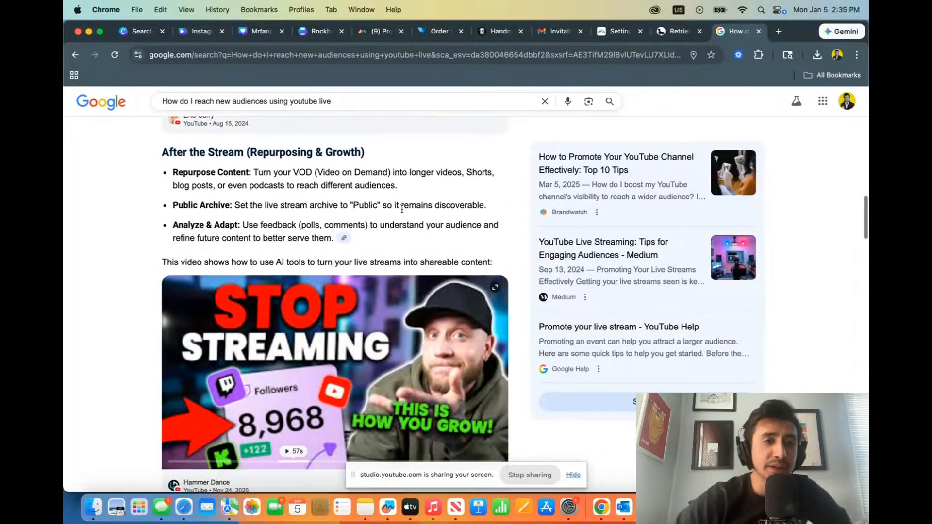
scroll(401, 211, "down", 2)
scroll(402, 212, "down", 3)
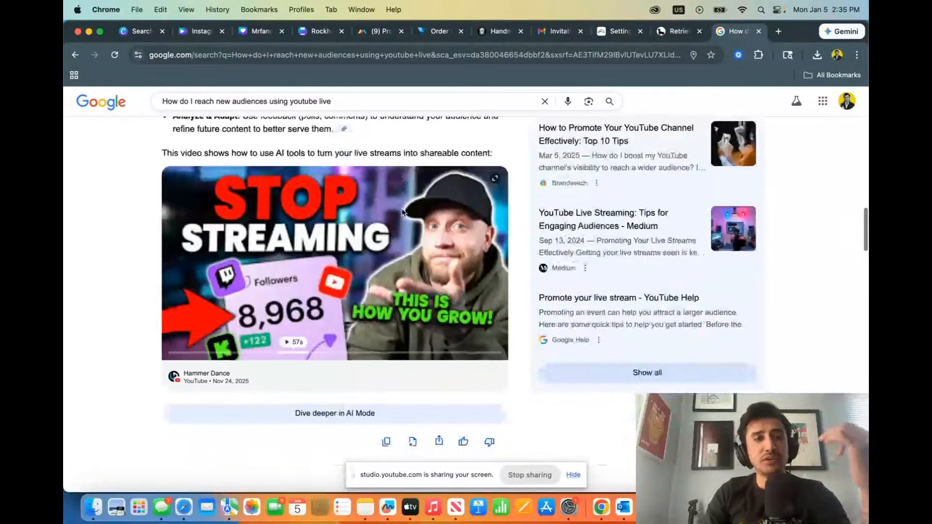
scroll(402, 212, "up", 15)
scroll(401, 212, "up", 15)
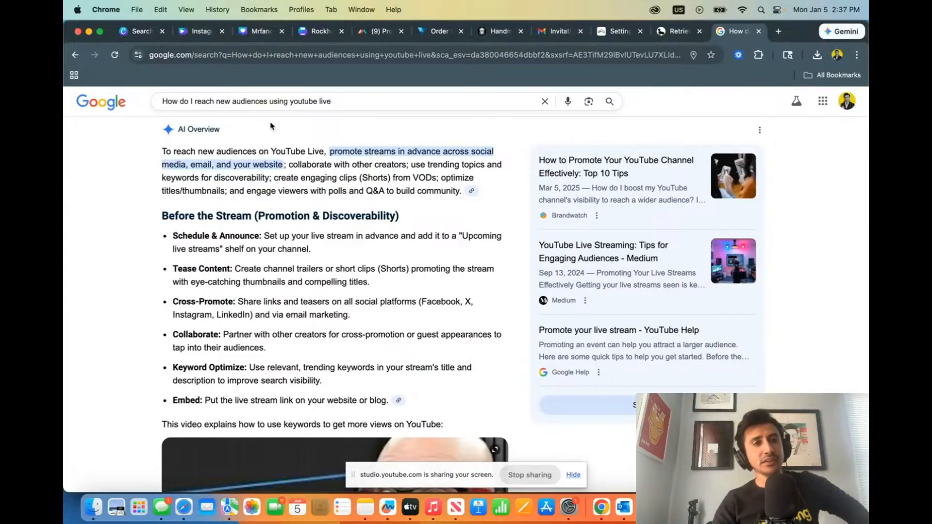
Step: Search Google for "why can't i go live on instagram" and expand the full AI Overview
triple_click(308, 101)
type("why can't I go live")
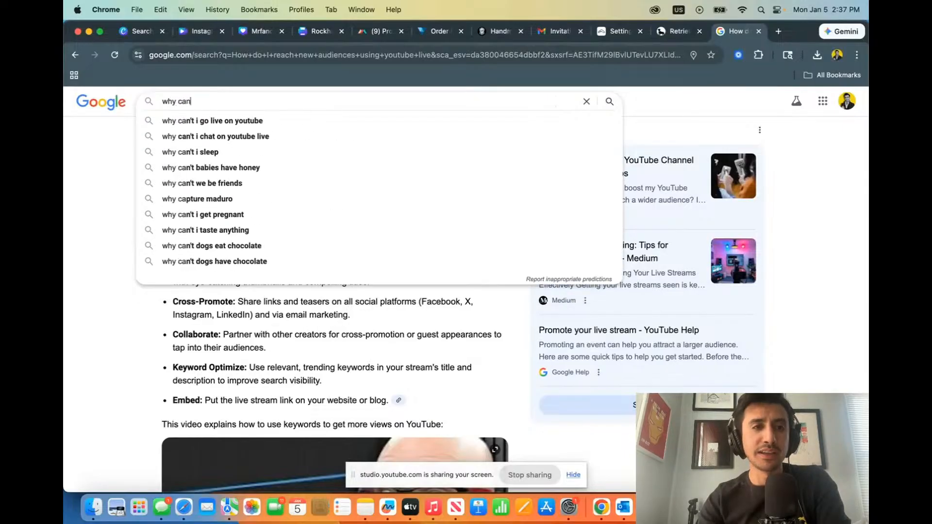
key("Down")
key("Down")
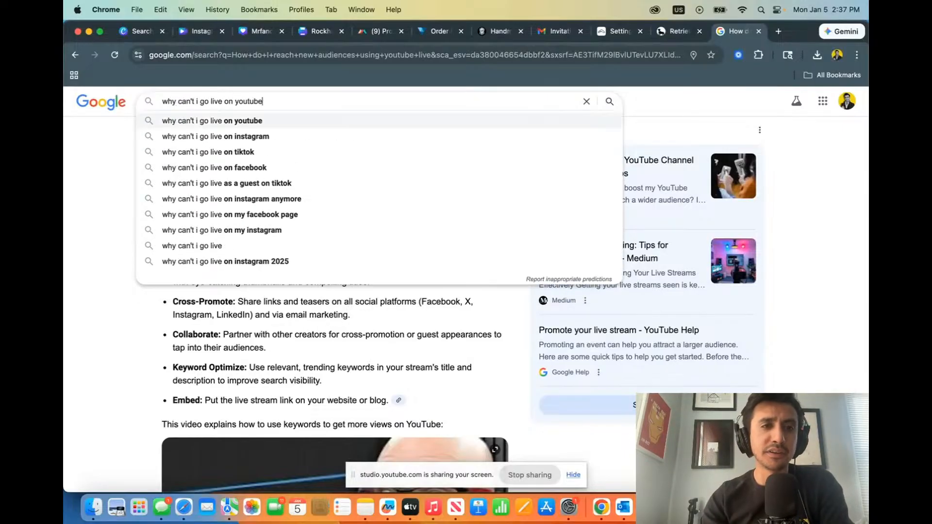
key("Return")
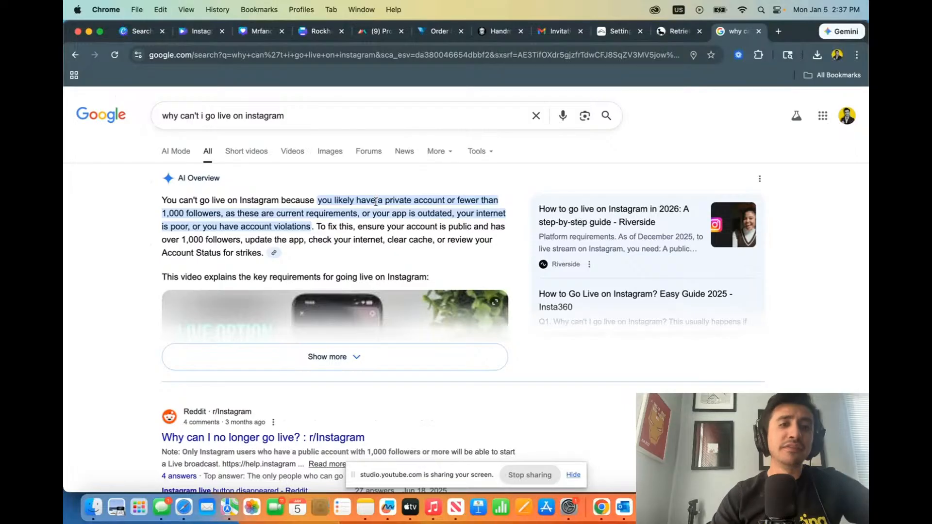
left_click(328, 356)
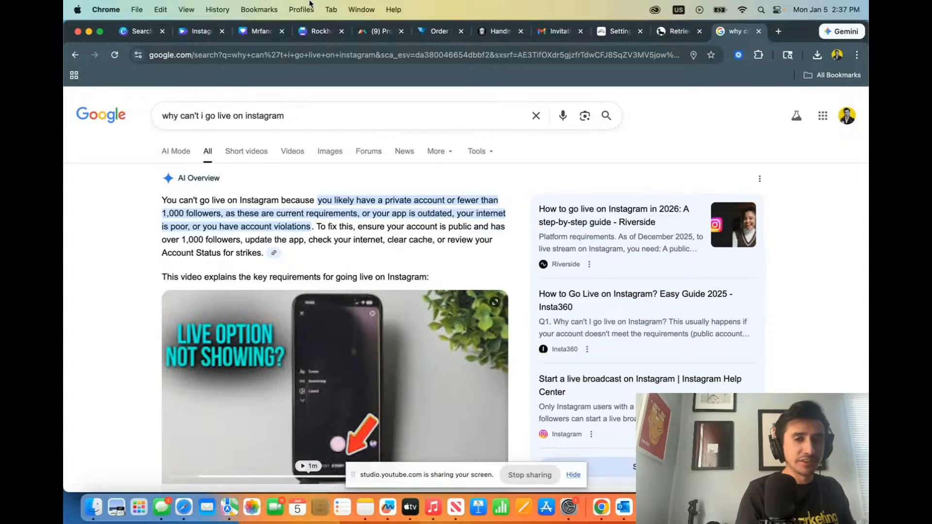
Step: Open the suggested TikTok search page in a new tab and go to TikTok's app download page
key("super+t")
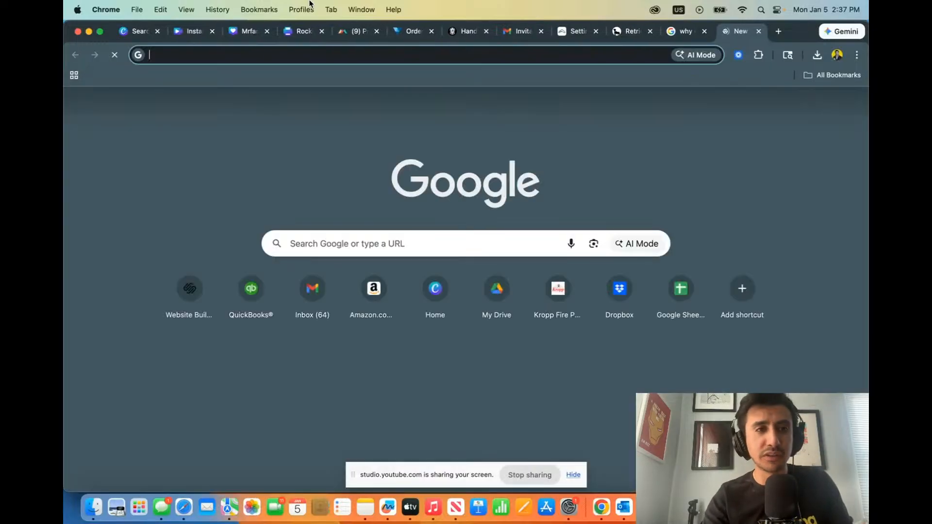
type("tik")
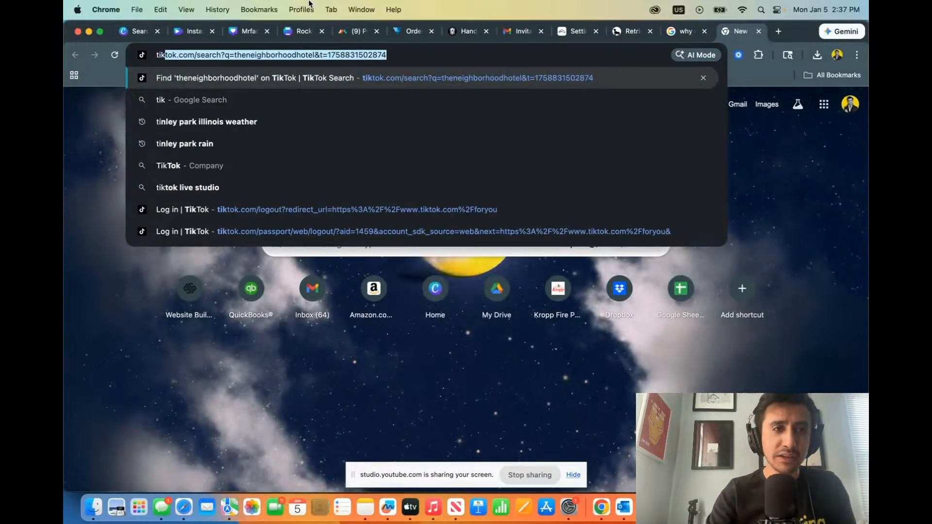
key("Return")
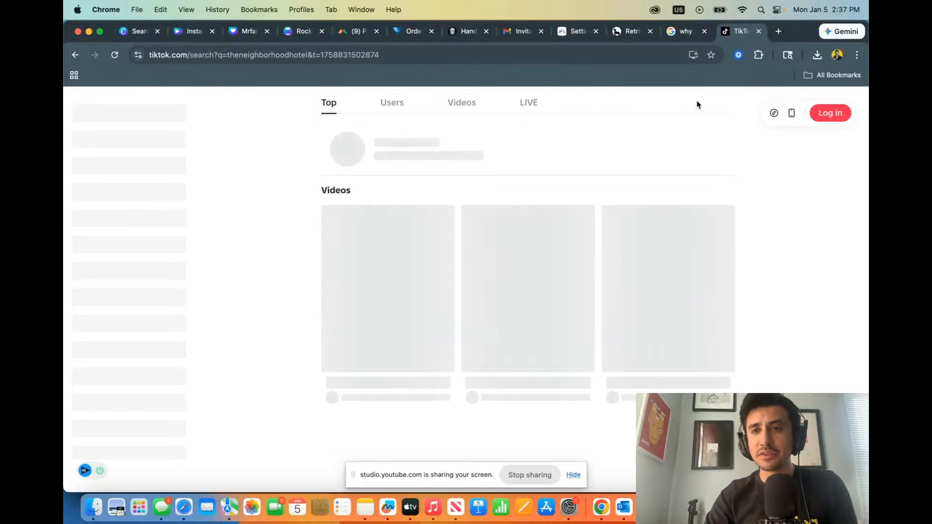
left_click(791, 114)
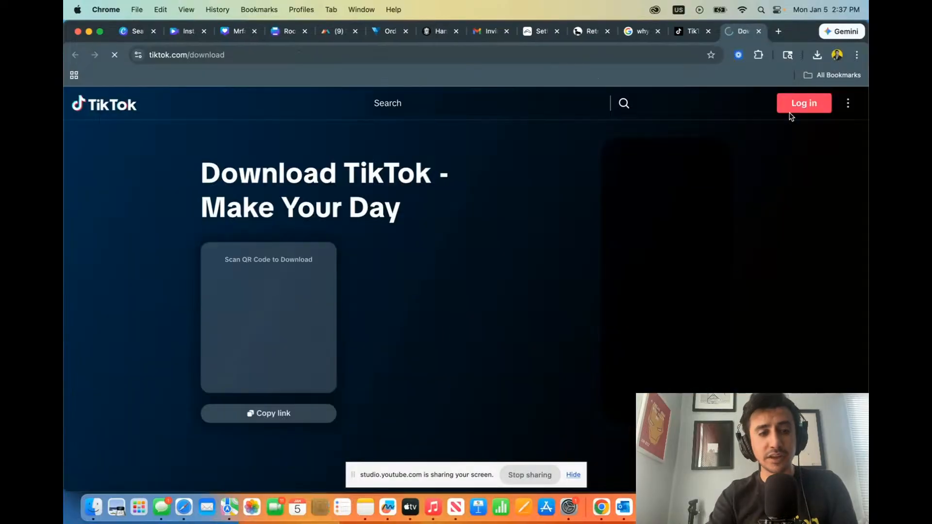
left_click(791, 107)
left_click(452, 199)
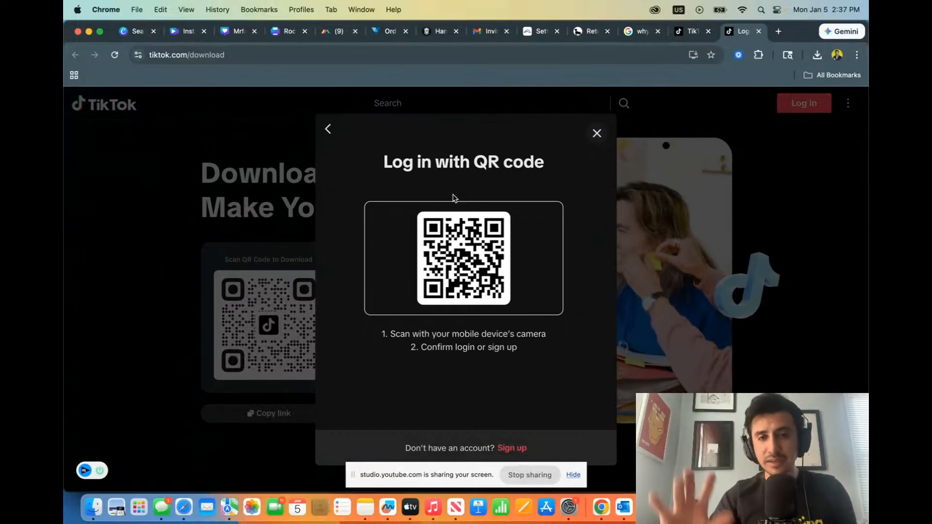
left_click(596, 133)
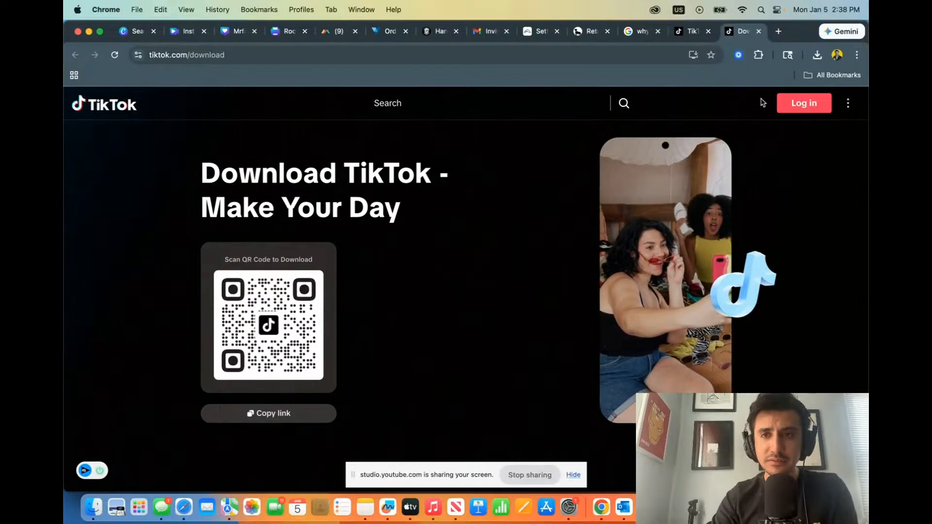
Step: Log in to TikTok with a QR code from the download page
left_click(814, 106)
left_click(470, 203)
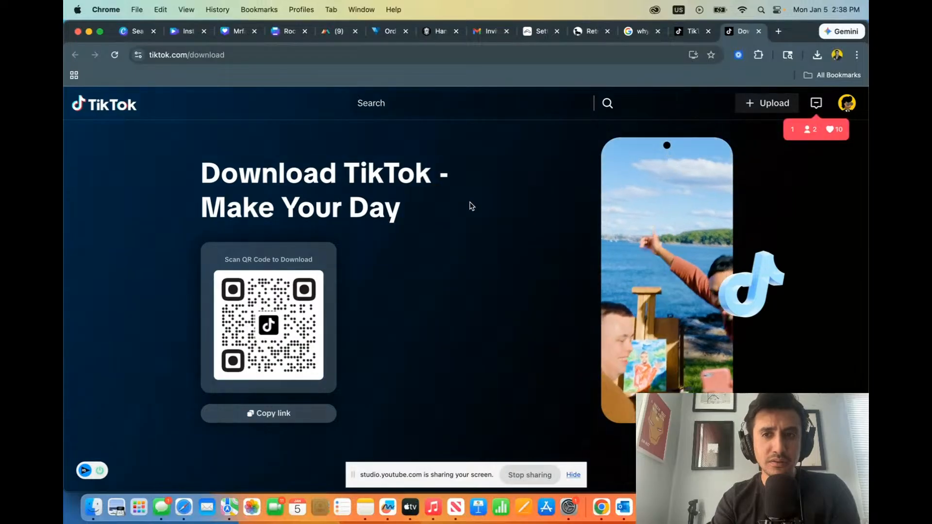
Step: Look through the TikTok account options and the recent activity notifications
left_click(855, 111)
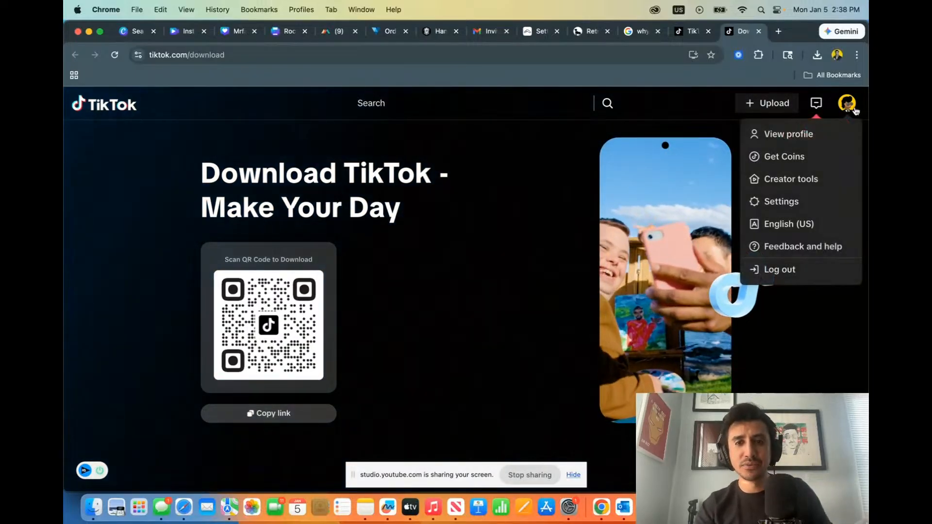
left_click(816, 102)
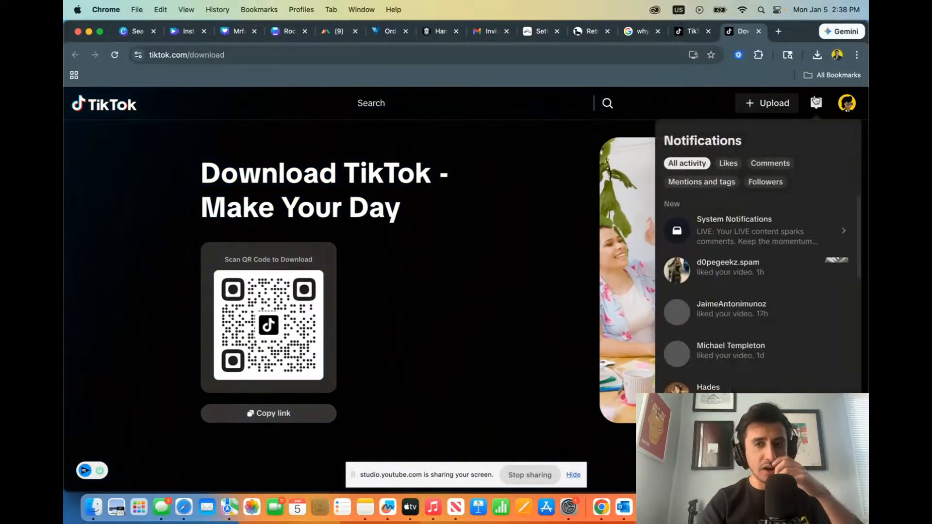
left_click(814, 103)
left_click(809, 106)
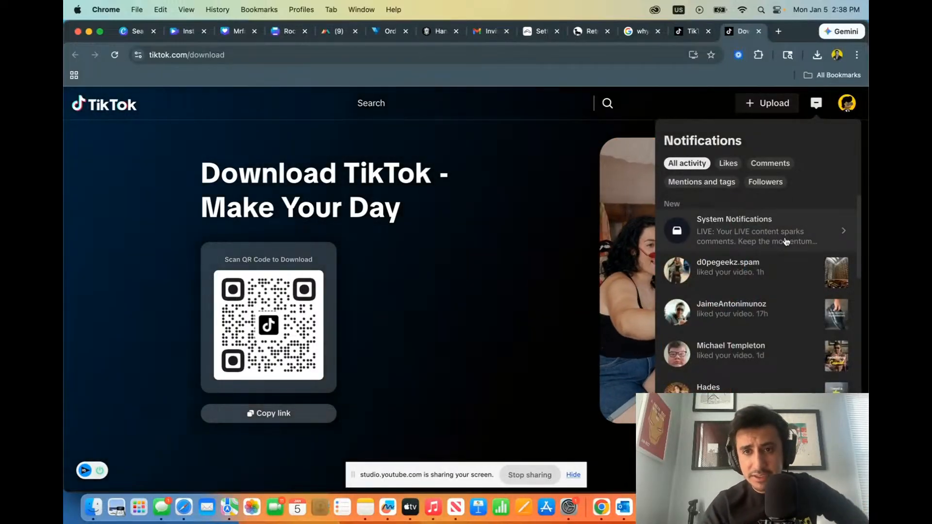
left_click(518, 145)
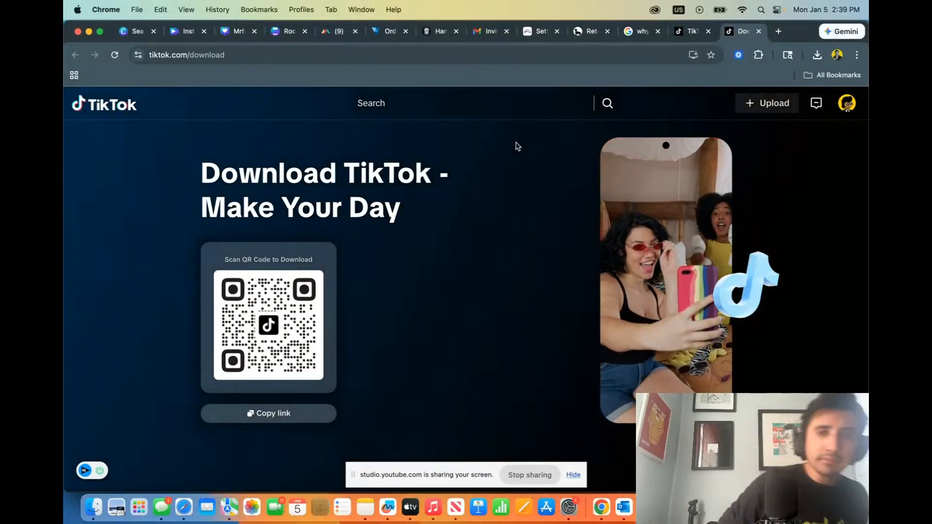
Step: Close the TikTok download page, reload the remaining TikTok search page and show its LIVE results
left_click(757, 33)
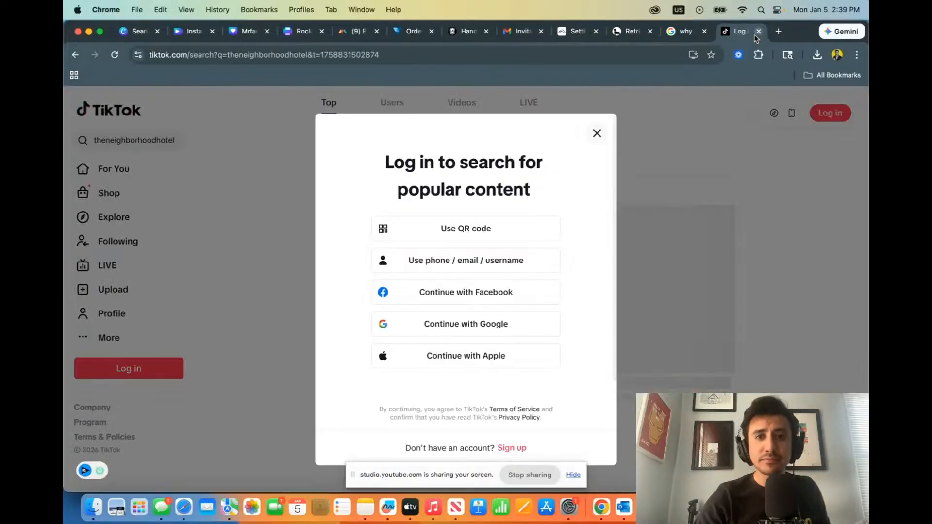
left_click(595, 138)
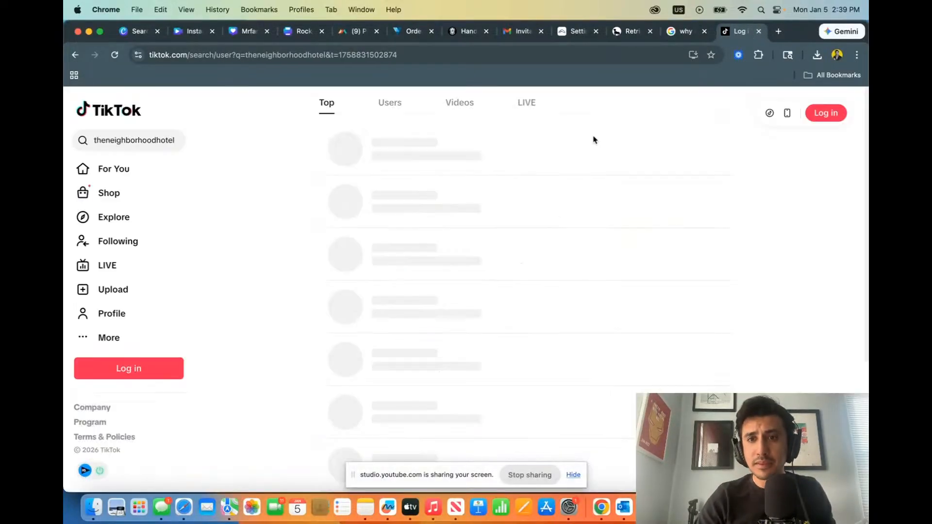
left_click(630, 62)
key("Return")
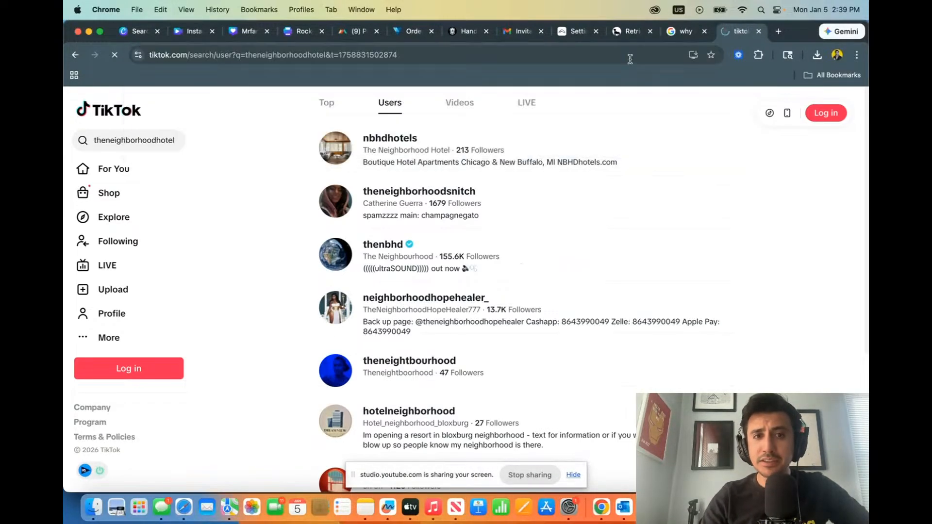
left_click(521, 101)
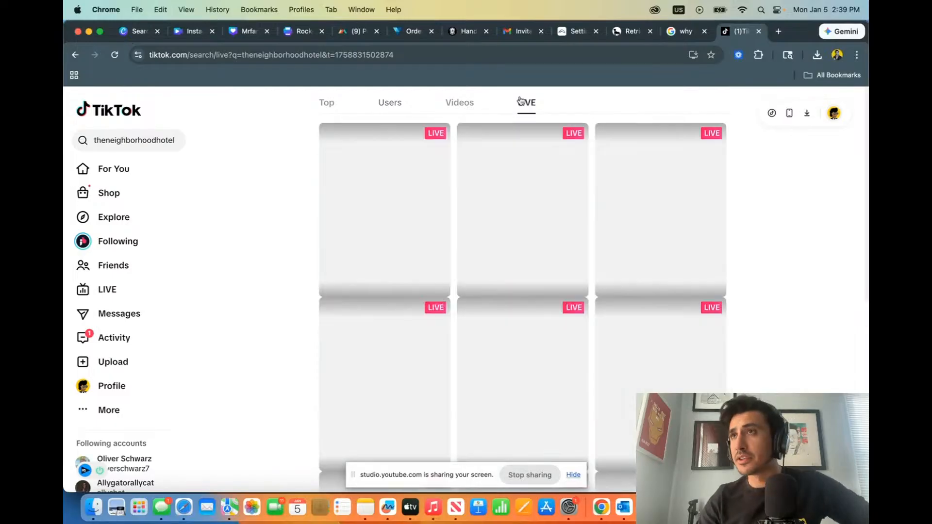
Step: Open the account's own TikTok profile and watch its ongoing live stream
mouse_move(833, 113)
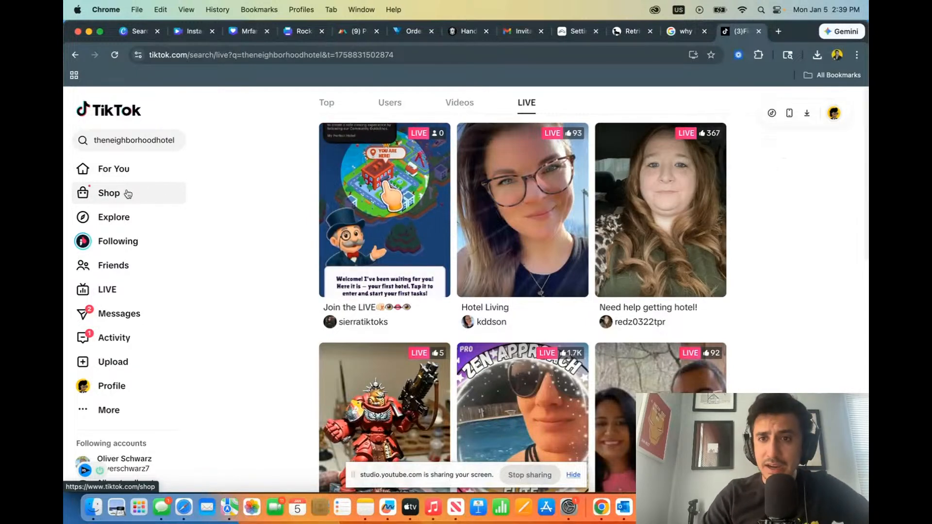
left_click(110, 386)
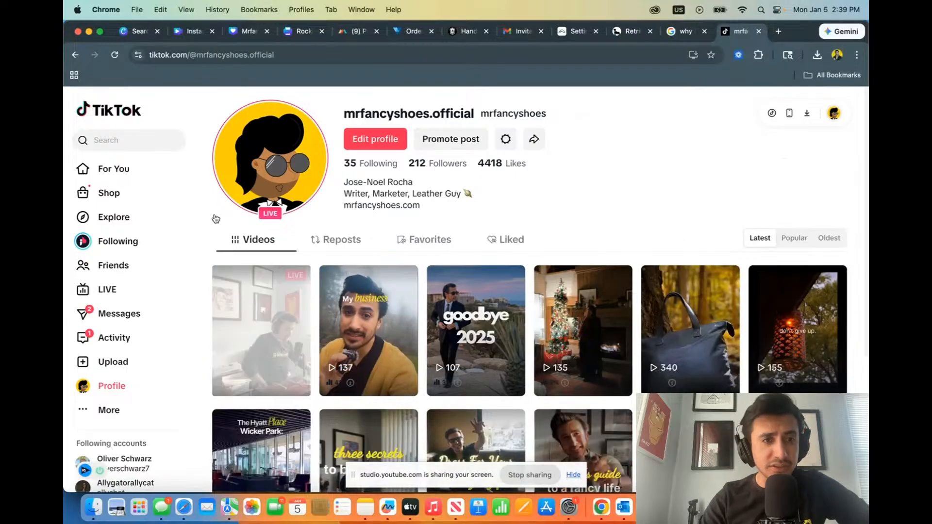
left_click(266, 201)
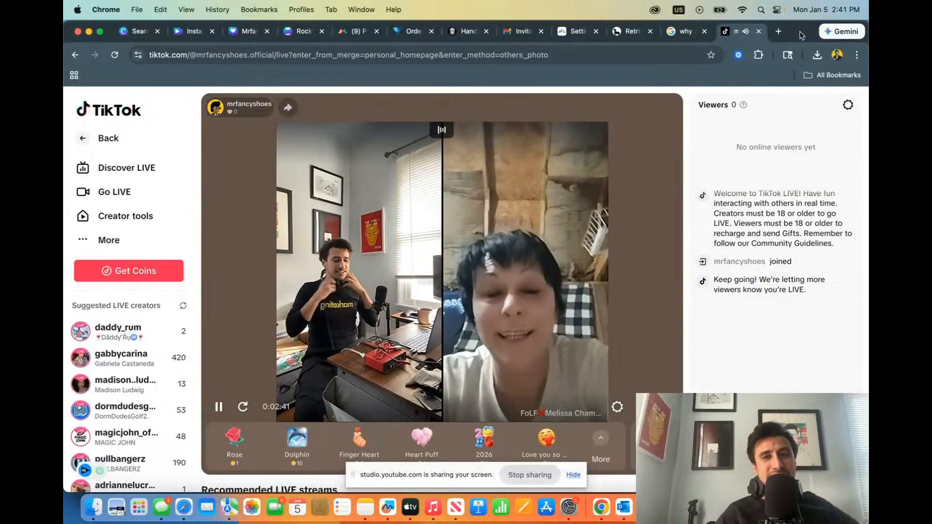
Step: Open the "Rios Social Media Management" spreadsheet in a new tab and show its JANUARY sheet
left_click(779, 33)
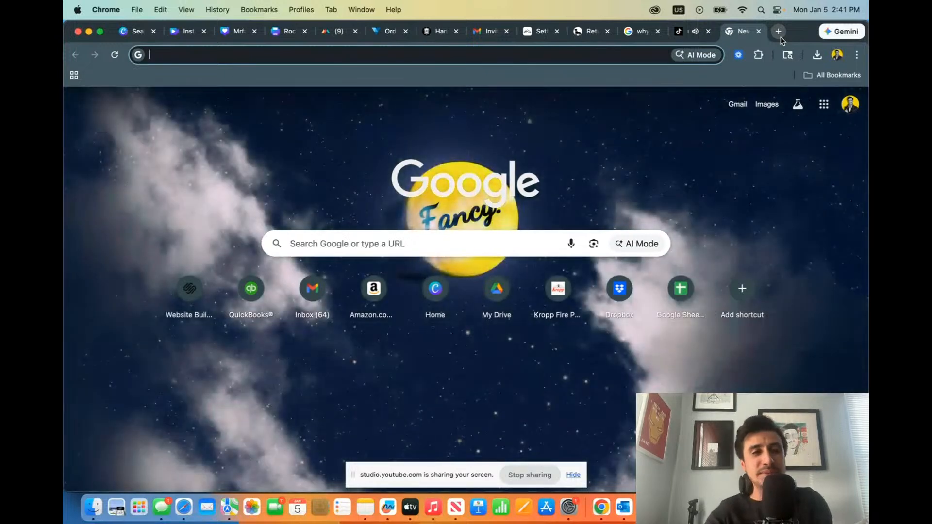
type("she")
key("Down")
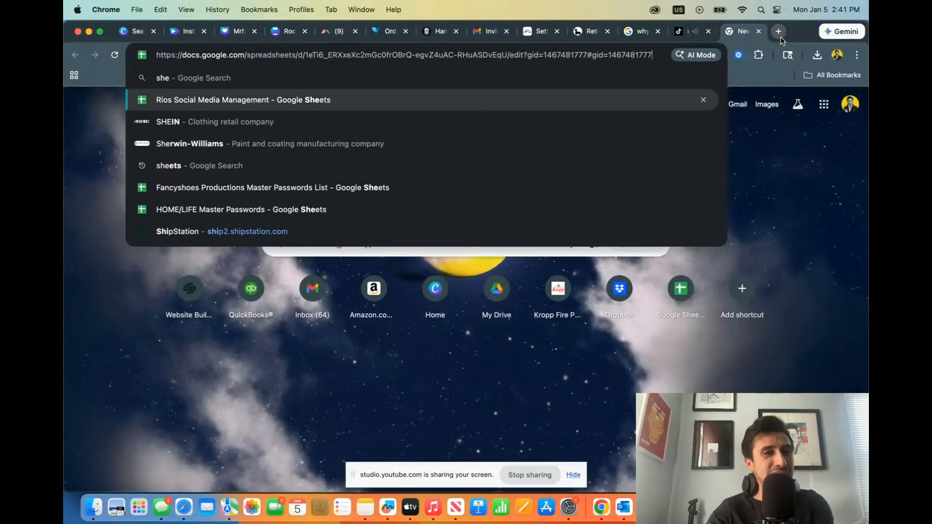
key("Return")
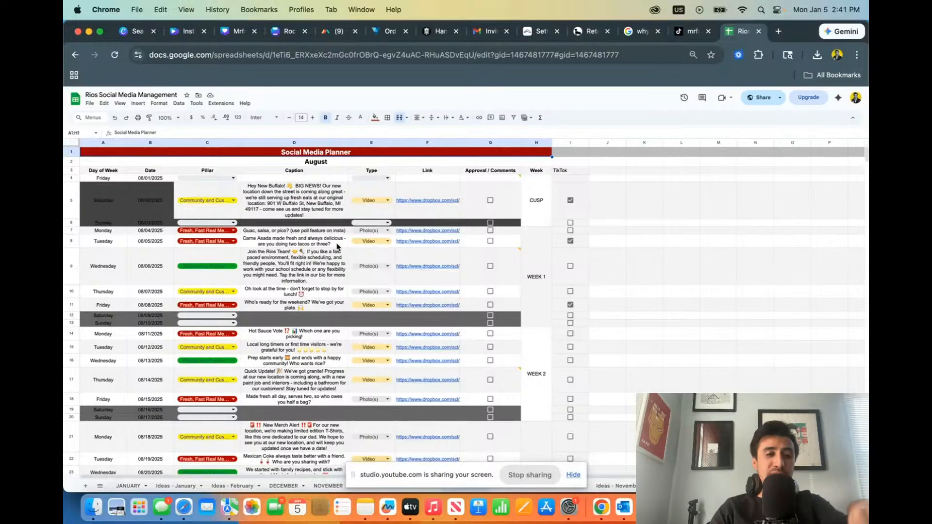
left_click(128, 485)
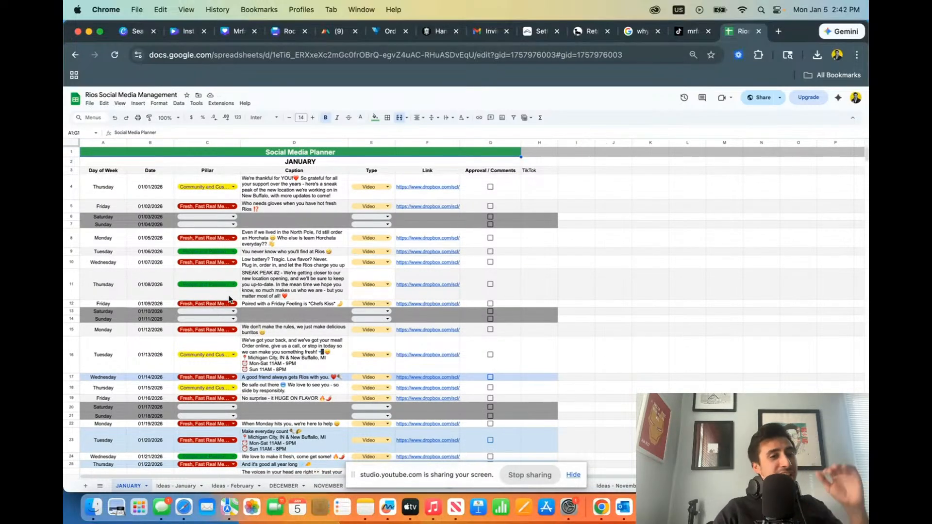
Step: Examine the caption and Dropbox video link planned for the 01/05/2026 post
left_click(277, 243)
left_click(432, 237)
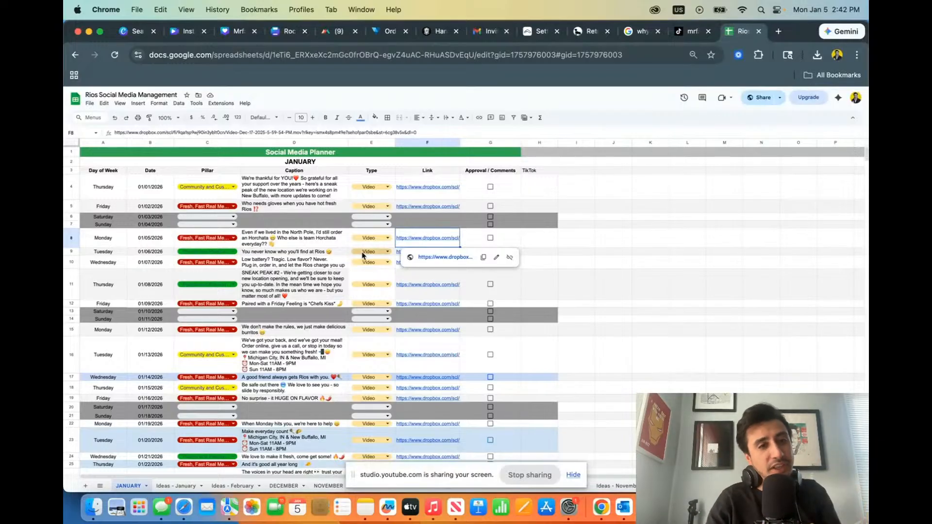
left_click(303, 245)
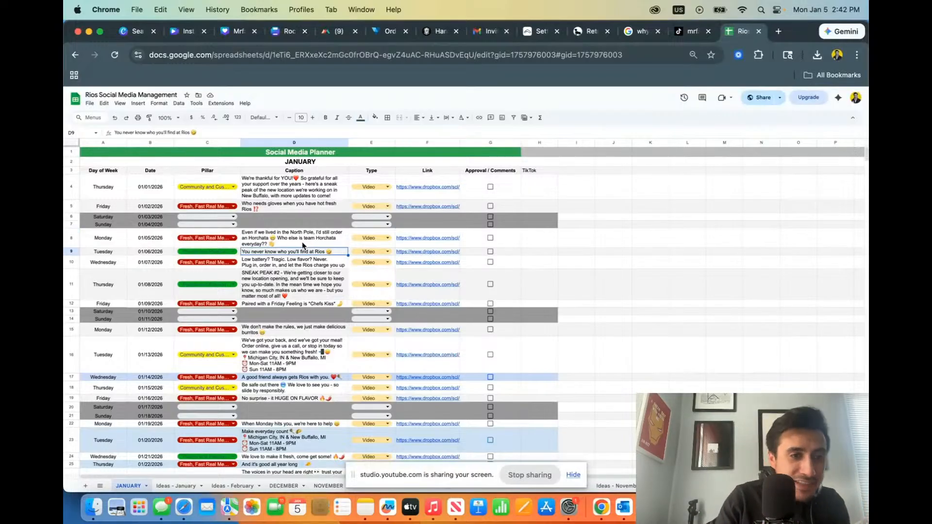
left_click(434, 237)
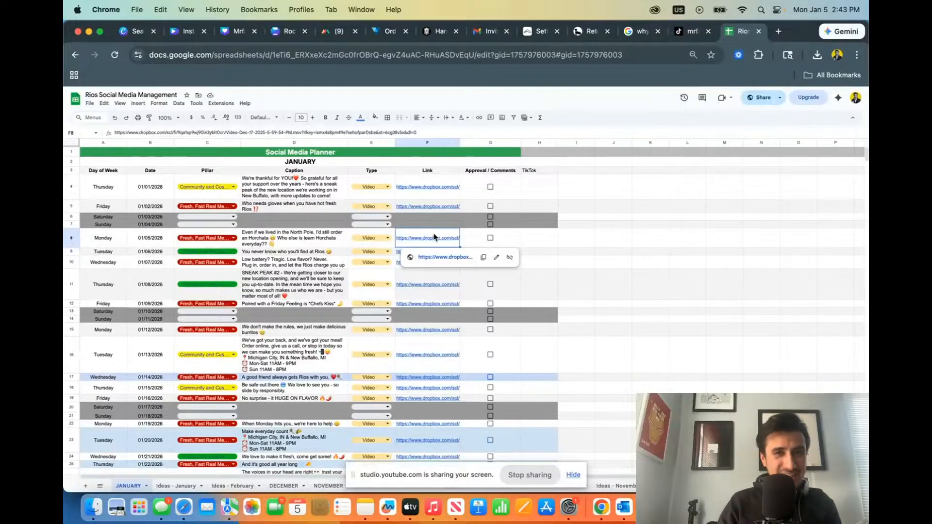
Step: Check the TikTok live stream, and open youtube.com in a new tab to look up the channel's handle in the account menu
left_click(679, 32)
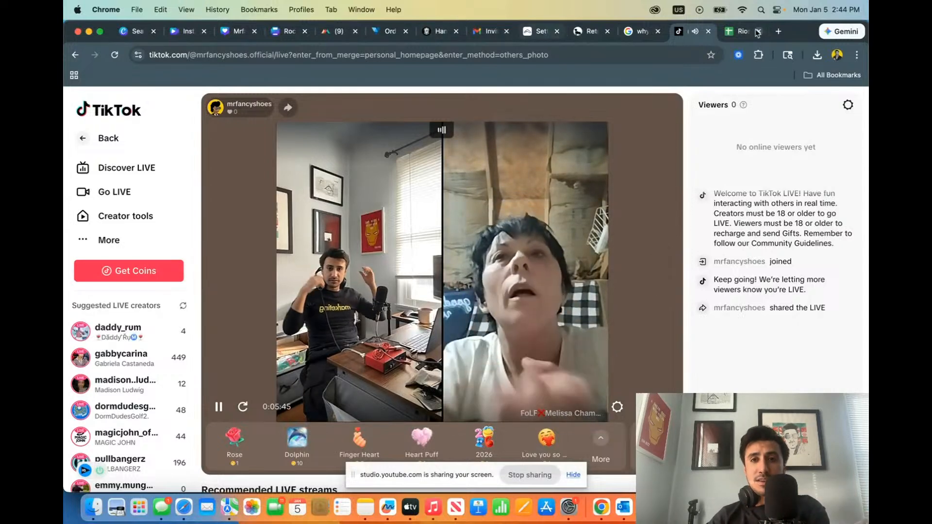
left_click(779, 33)
type("youtube.com")
key("Return")
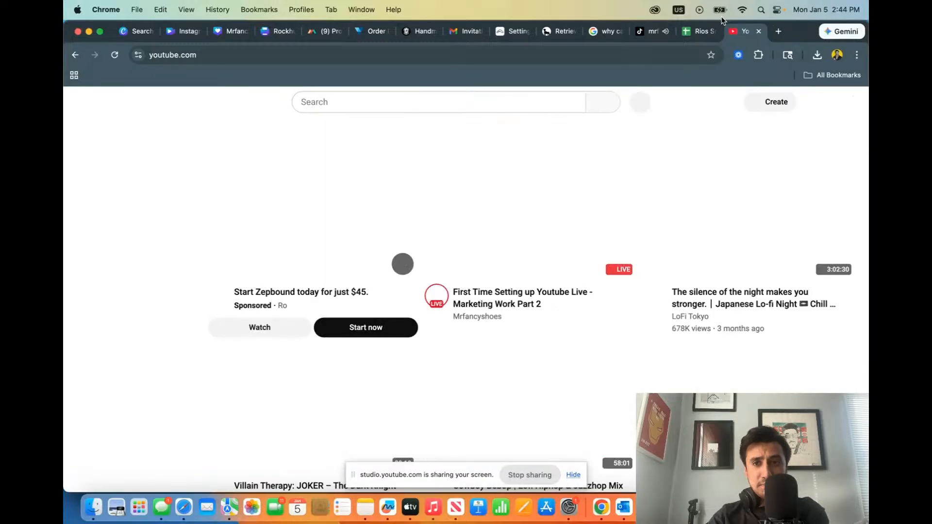
left_click(844, 102)
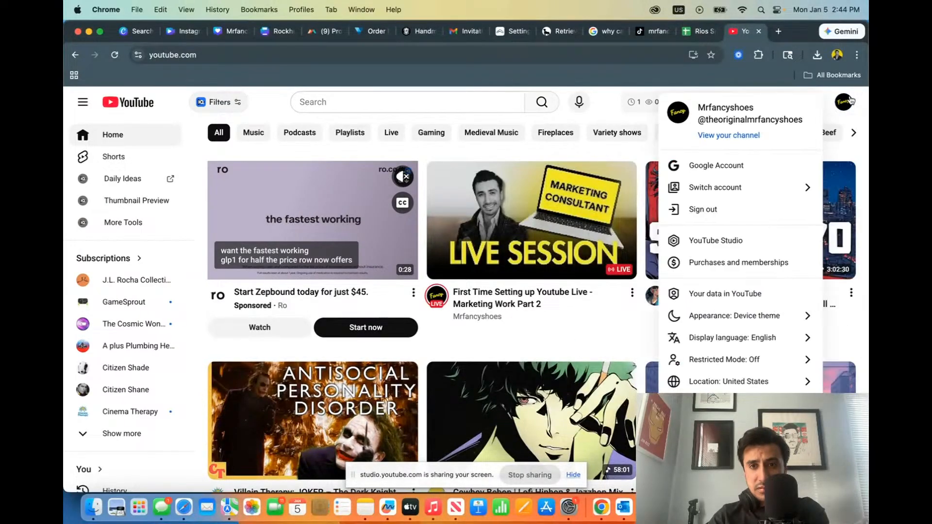
triple_click(742, 119)
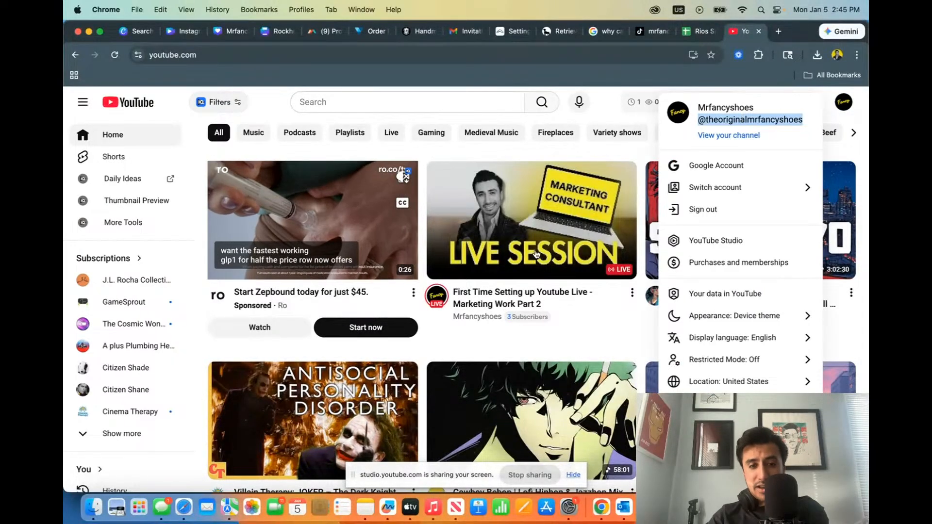
Step: Open the Messages app, leave it and return to the TikTok live stream to view its chat
left_click(160, 504)
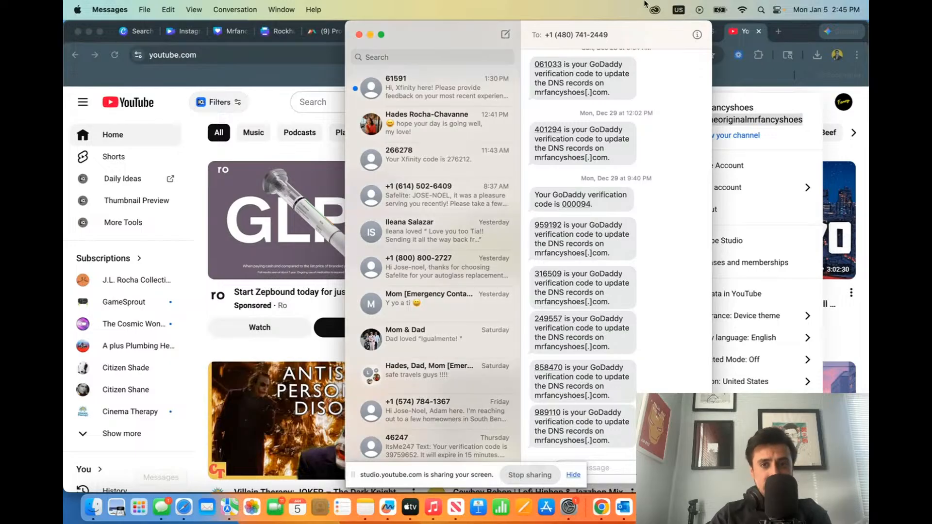
left_click(733, 75)
left_click(652, 31)
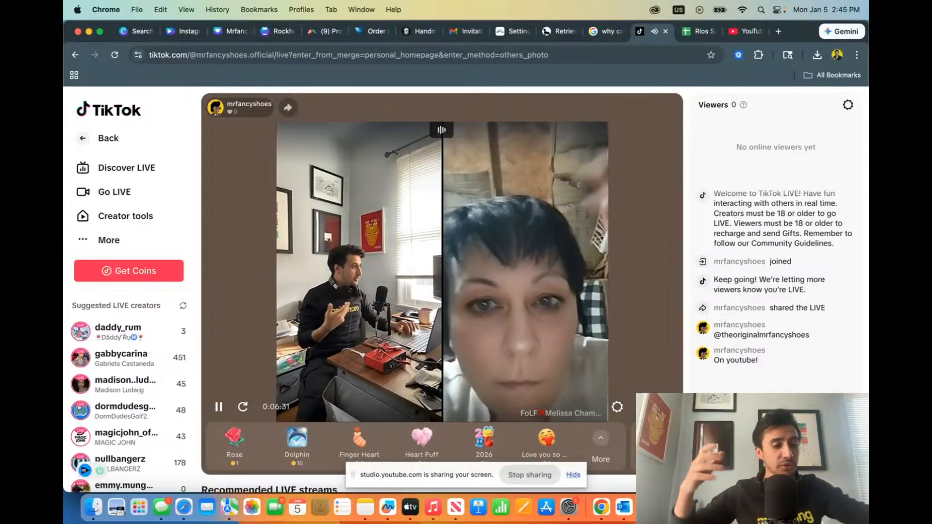
Step: Review the Booqable support call invitation in Gmail and the Booqable billing plans page
left_click(694, 32)
left_click(464, 38)
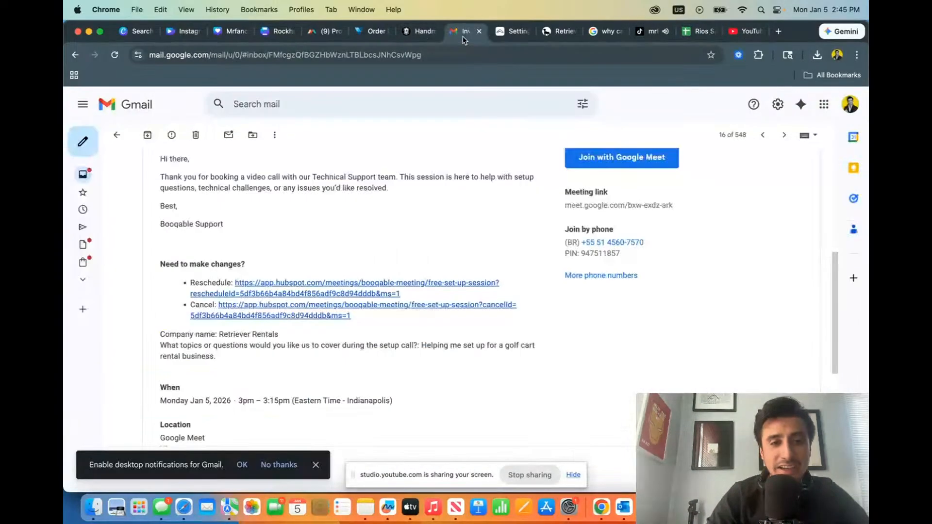
left_click(284, 32)
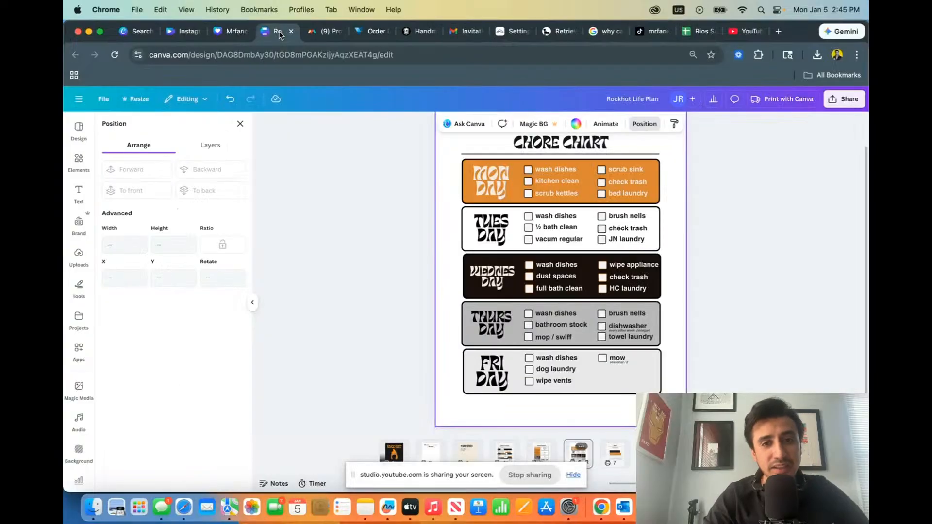
left_click(474, 39)
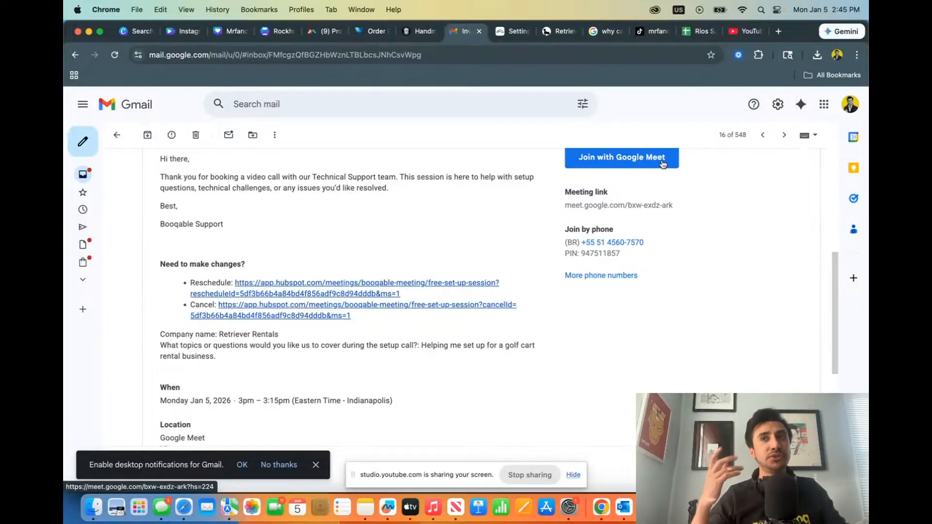
left_click(554, 35)
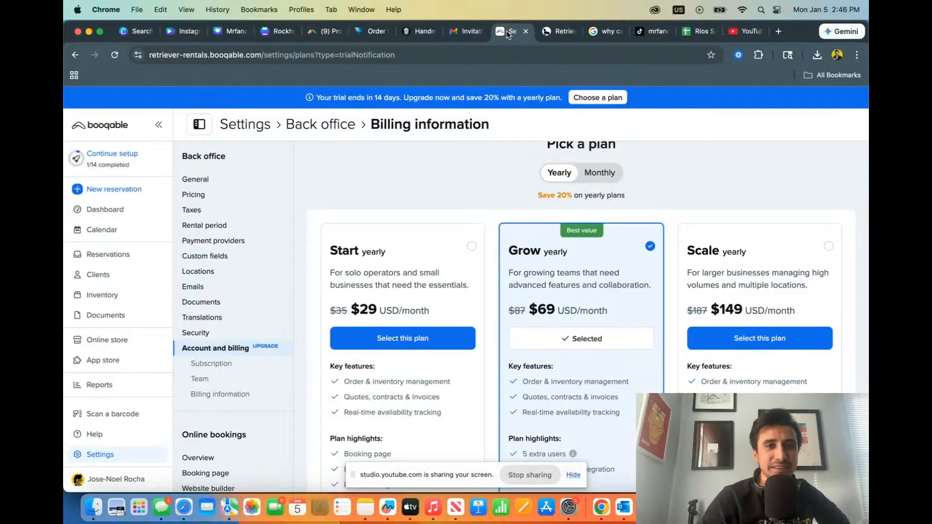
left_click(513, 31)
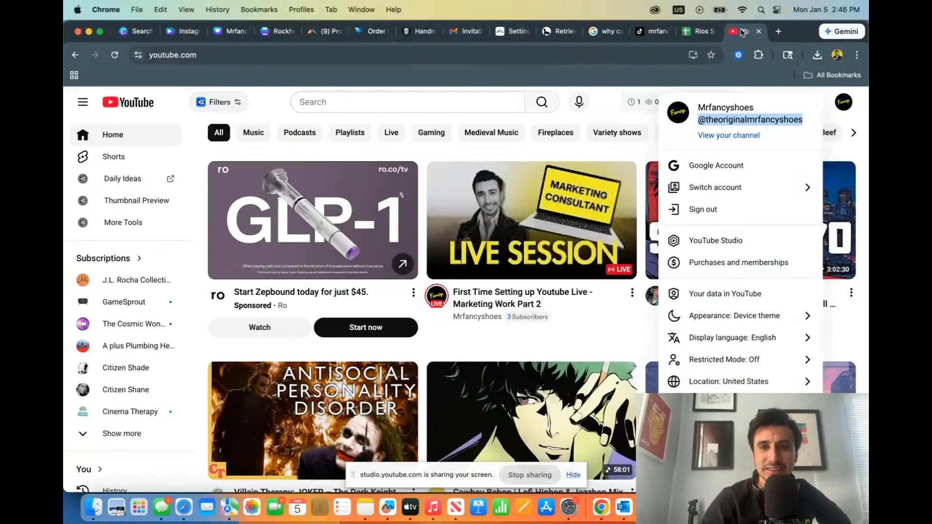
Step: Check the YouTube home page and the account's TikTok live stream page
left_click(745, 31)
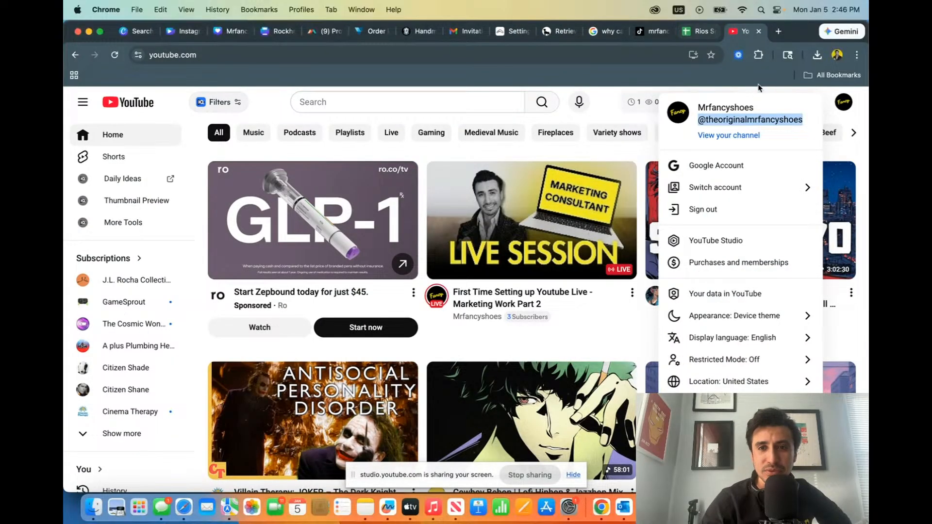
left_click(640, 31)
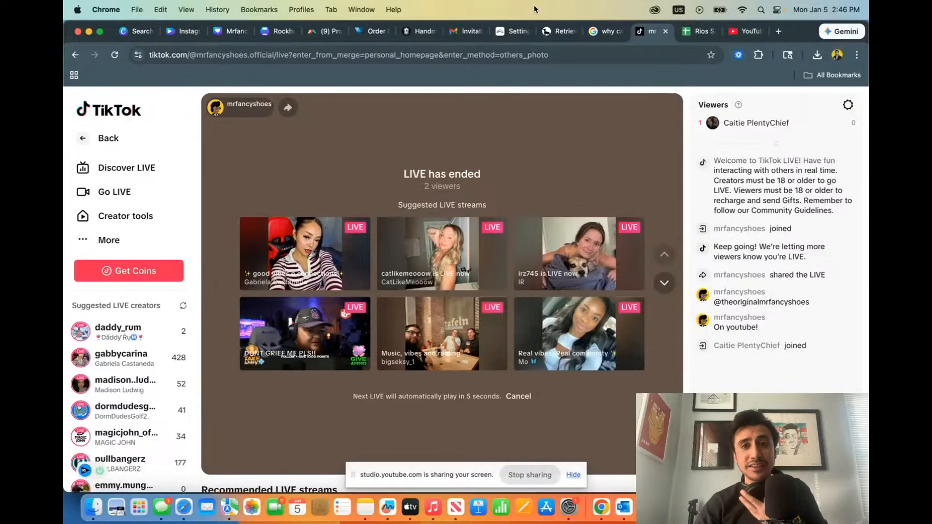
Step: Show the "Ideas - January" sheet of the Rios spreadsheet and examine its shoot planner entries, such as "Low Battery Trend"
left_click(691, 31)
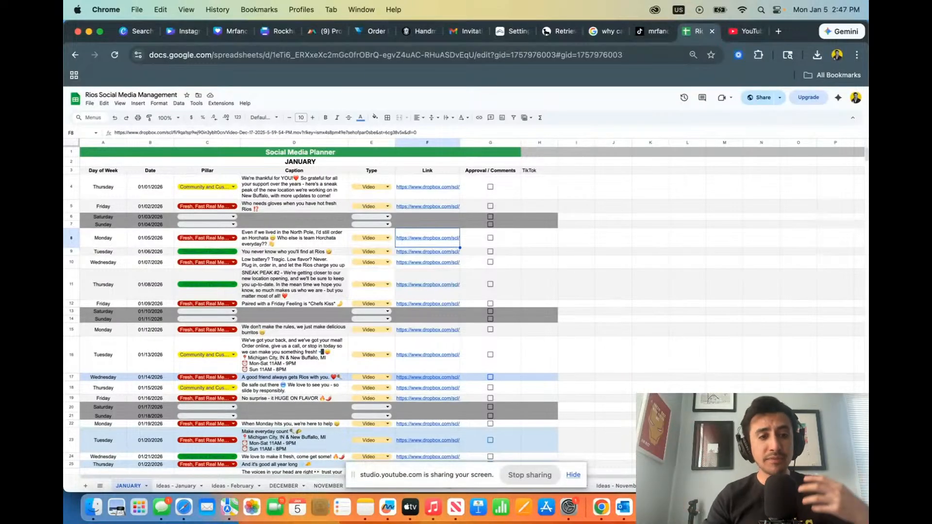
left_click(181, 485)
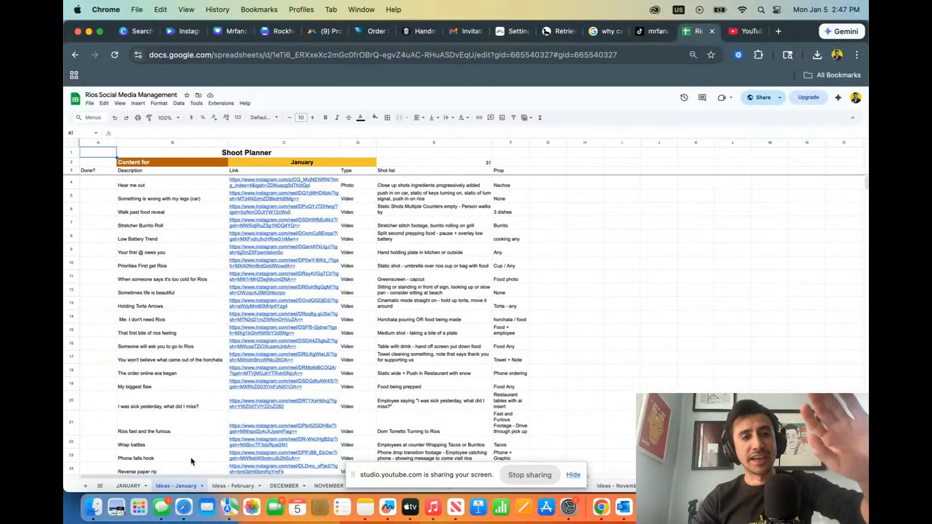
left_click_drag(167, 171, 326, 162)
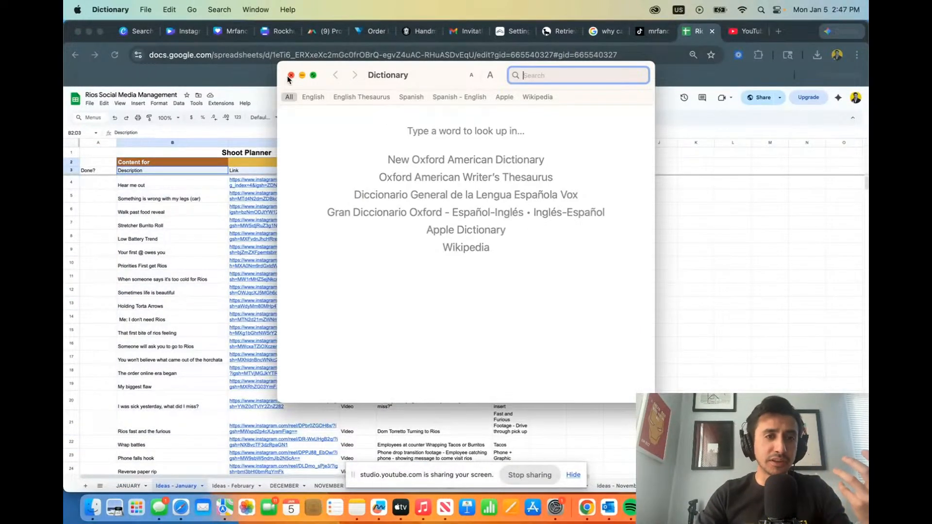
left_click(291, 75)
left_click(181, 238)
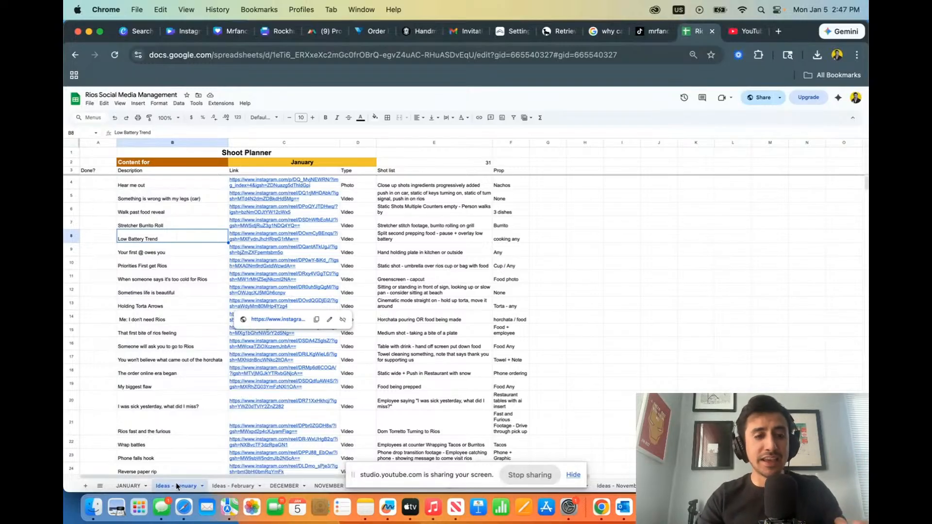
Step: Return to the JANUARY sheet and read the caption planned for Monday 01/05/2026
left_click(128, 486)
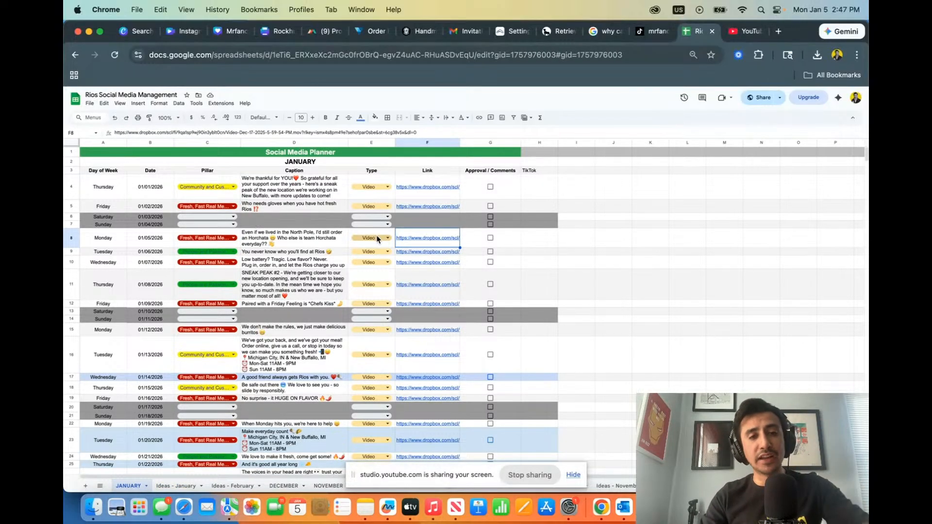
left_click(308, 243)
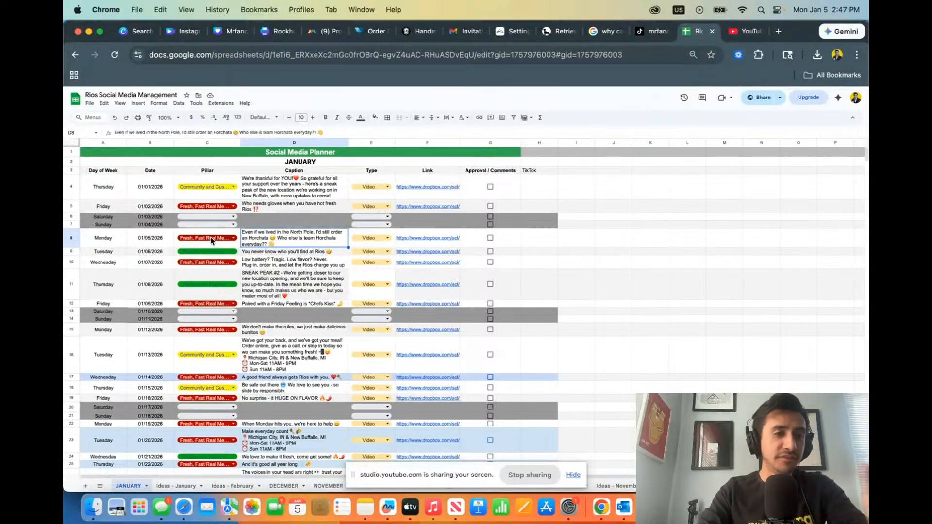
mouse_move(423, 245)
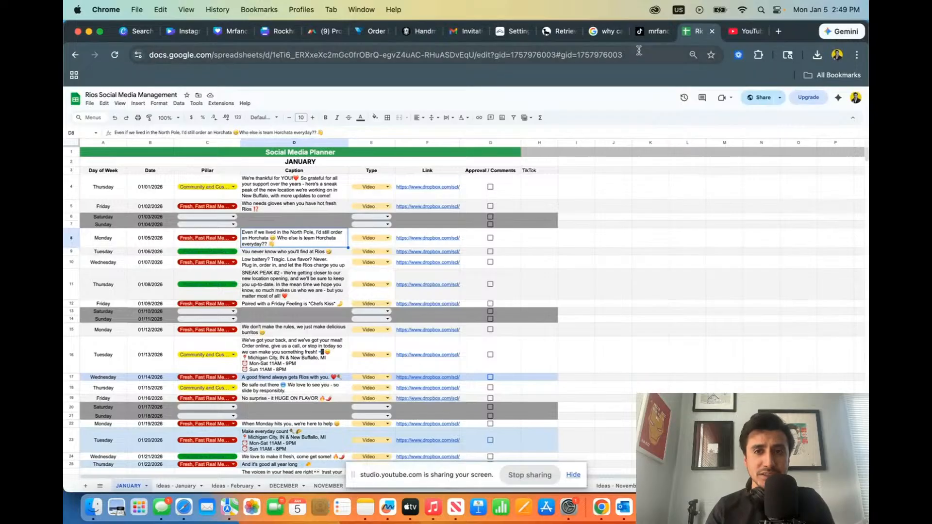
Step: Leave the TikTok live page for the For You feed, close the TikTok tab and show the YouTube home page
left_click(635, 34)
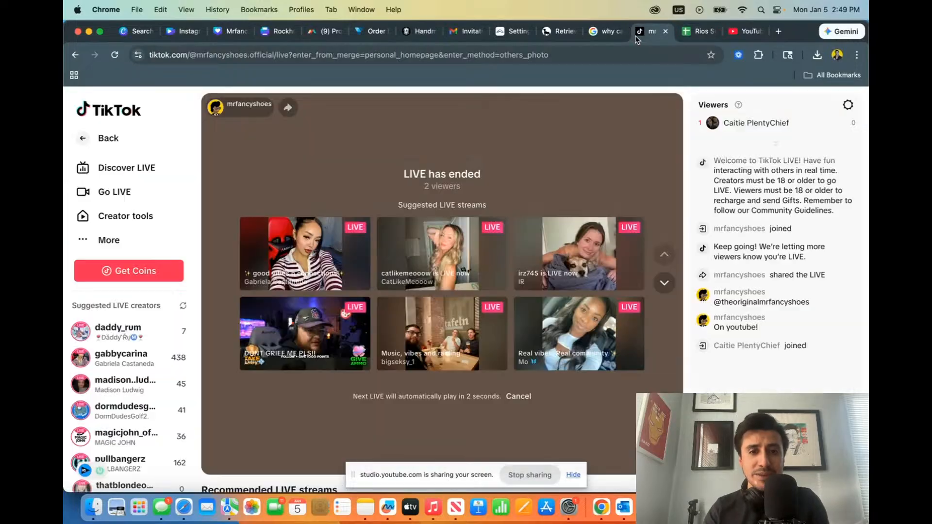
left_click(116, 149)
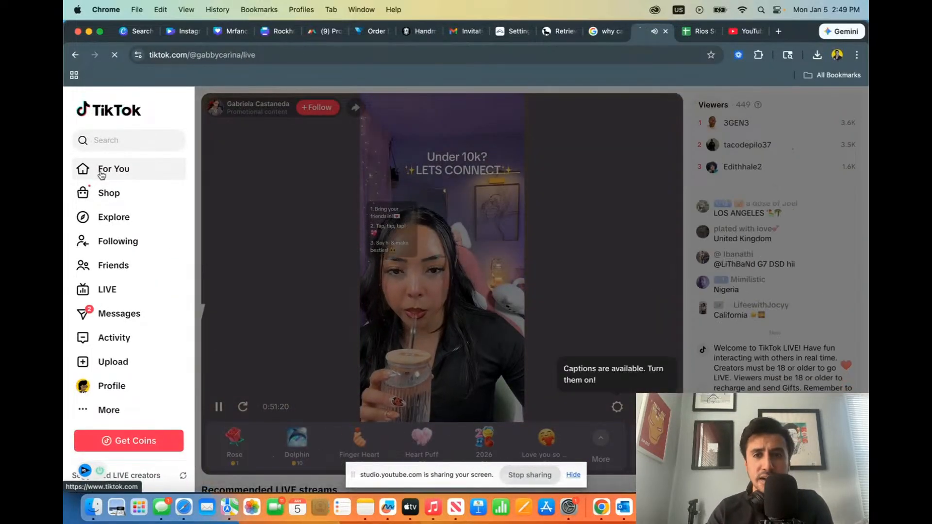
left_click(101, 173)
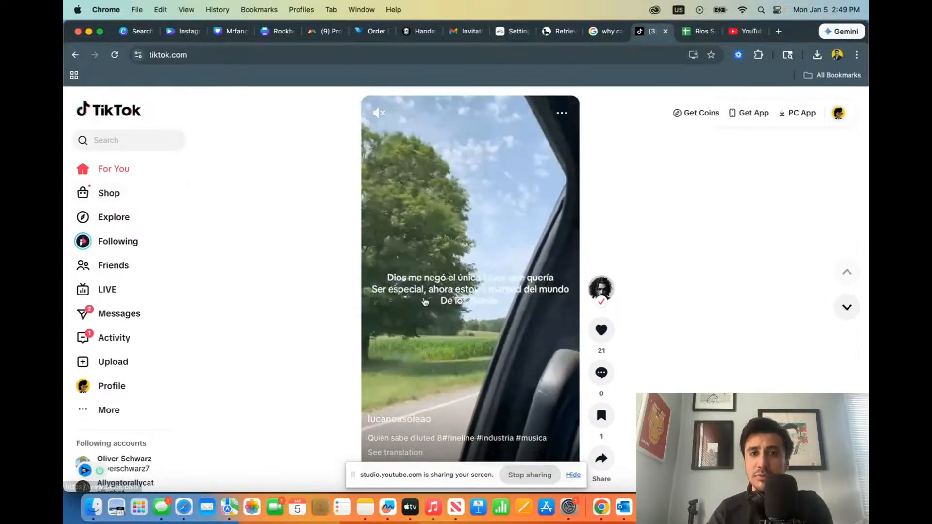
left_click(665, 31)
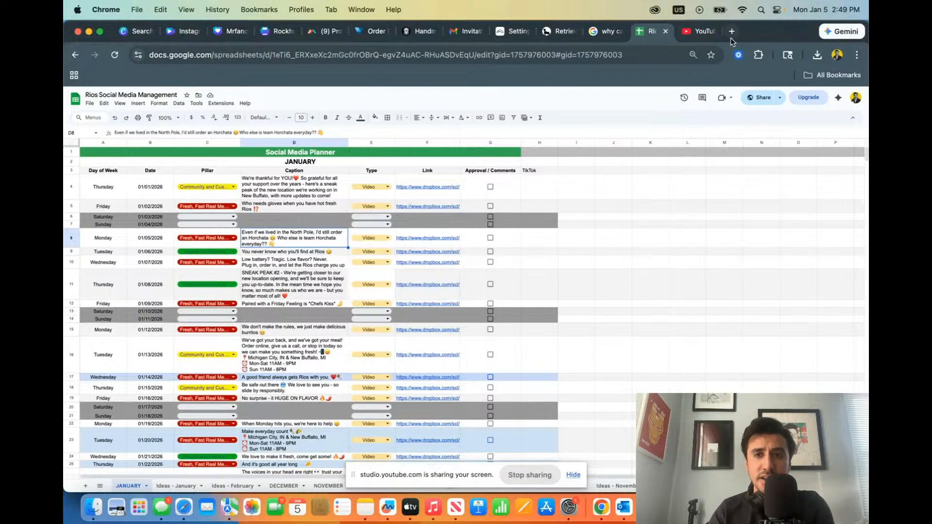
left_click(681, 34)
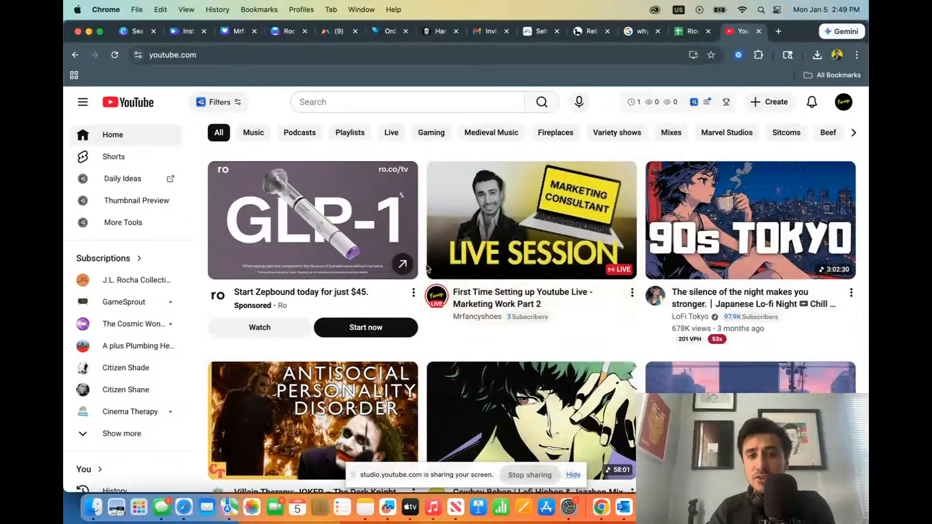
mouse_move(575, 290)
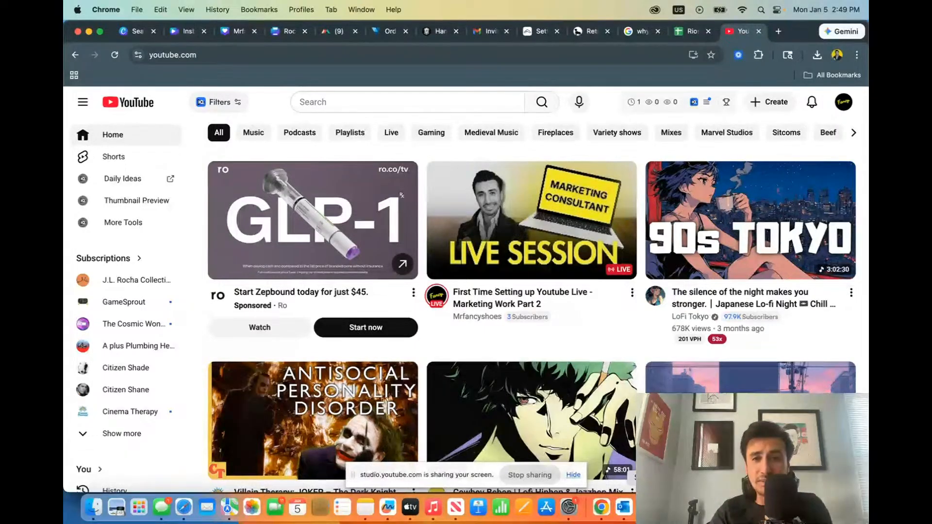
Step: Switch to Spotify and play the album The Olympians from the library
key("super+Tab")
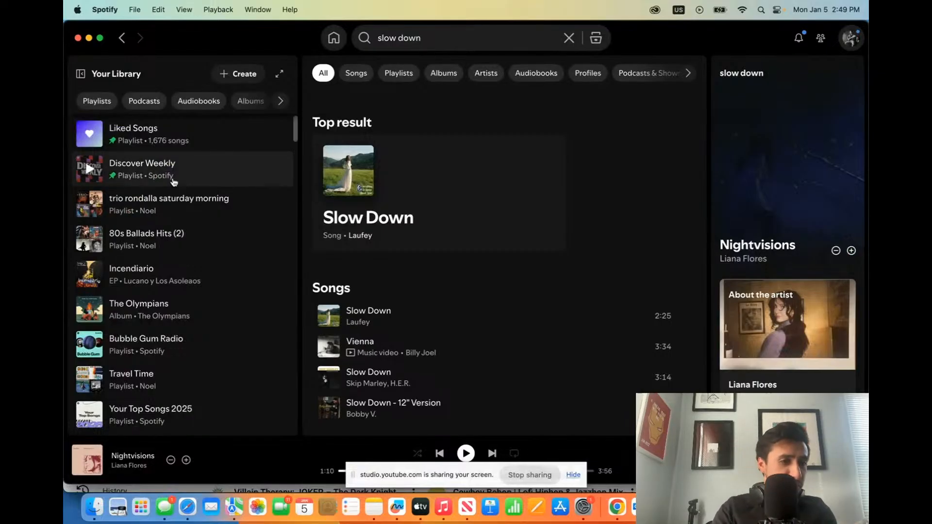
left_click(173, 182)
left_click(96, 309)
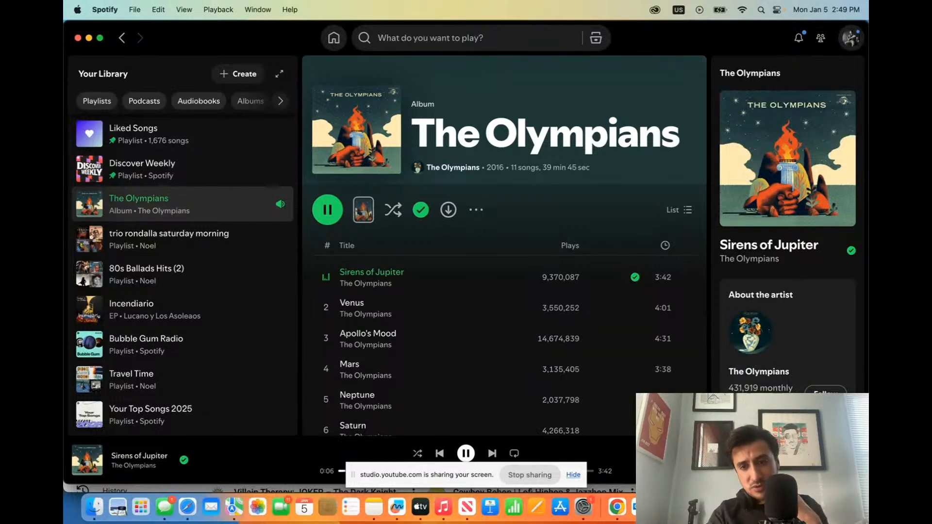
Step: Switch the playback device to the MacBook Pro and back to this computer, and pause "Sirens of Jupiter"
left_click(749, 460)
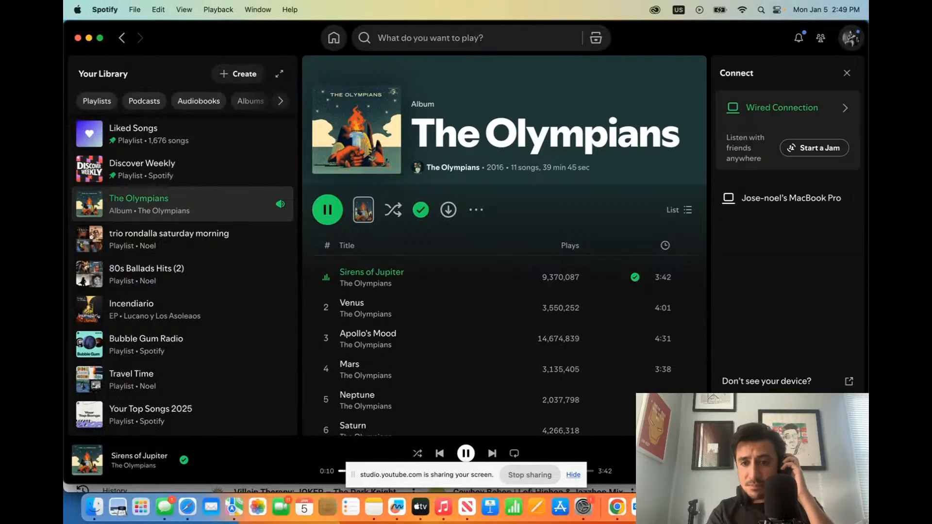
left_click(750, 460)
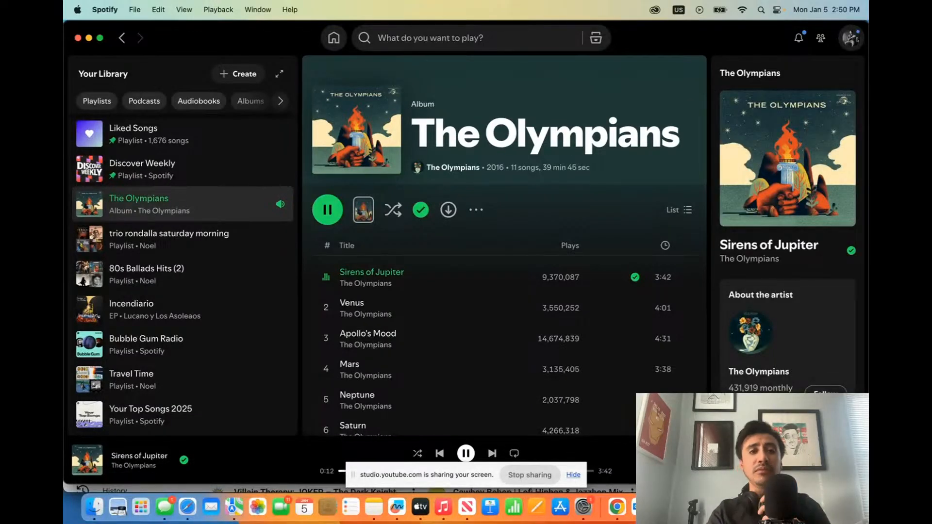
left_click(749, 459)
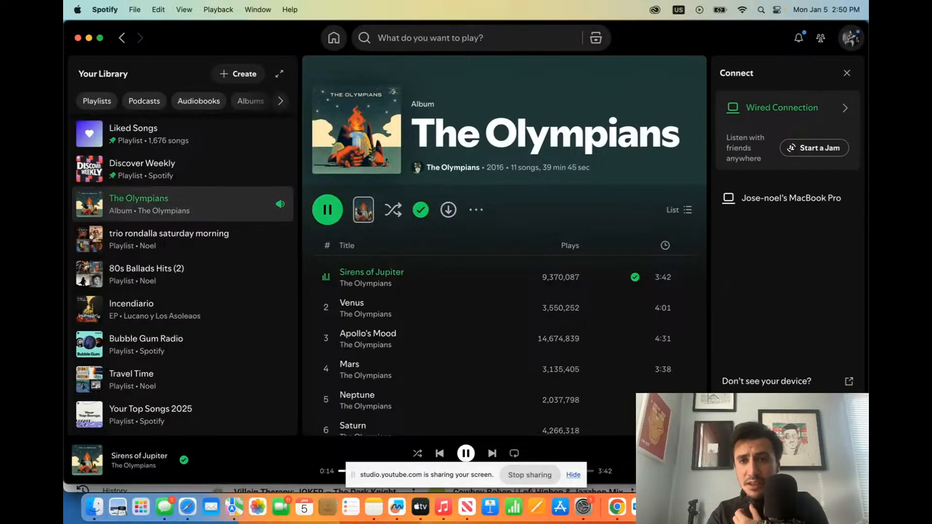
left_click(810, 210)
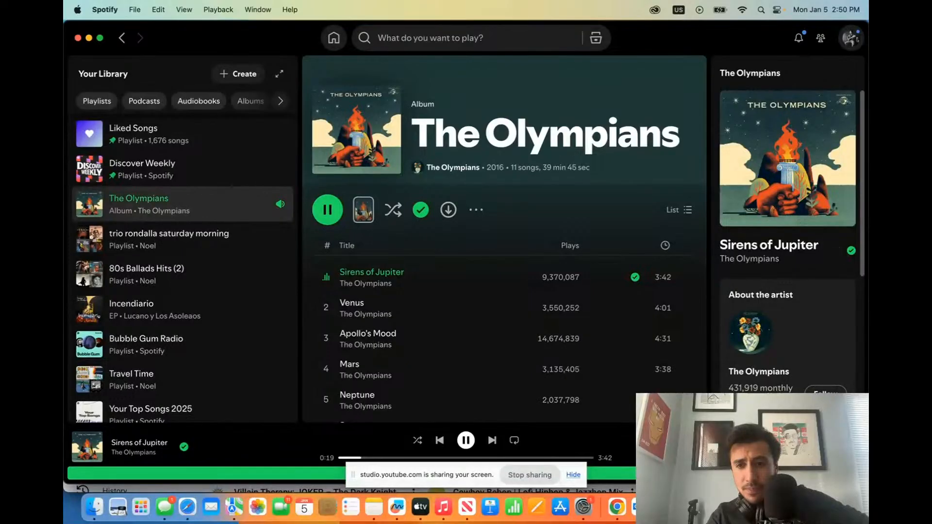
left_click(750, 447)
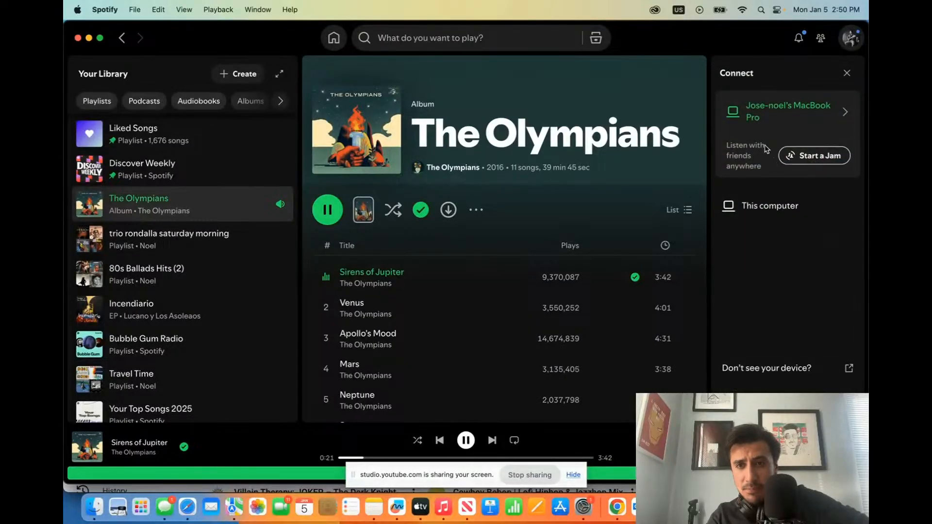
left_click(766, 208)
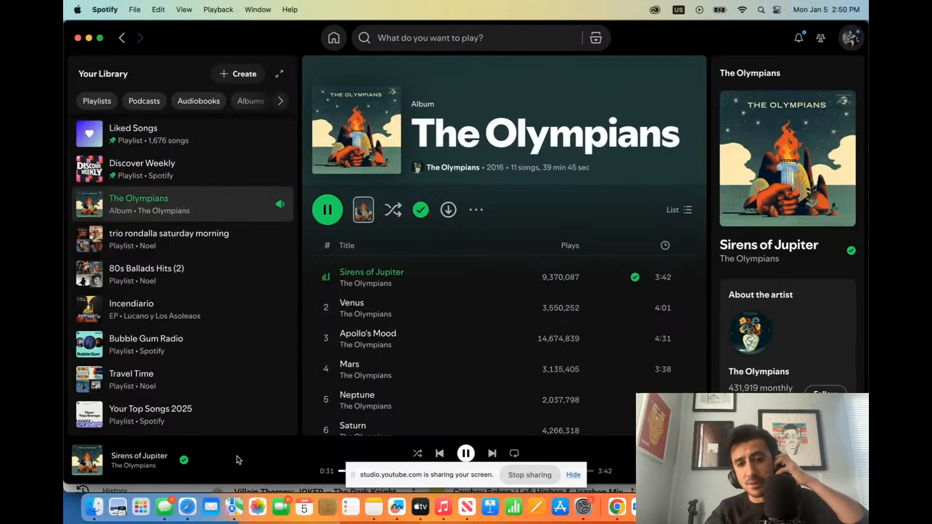
left_click(466, 453)
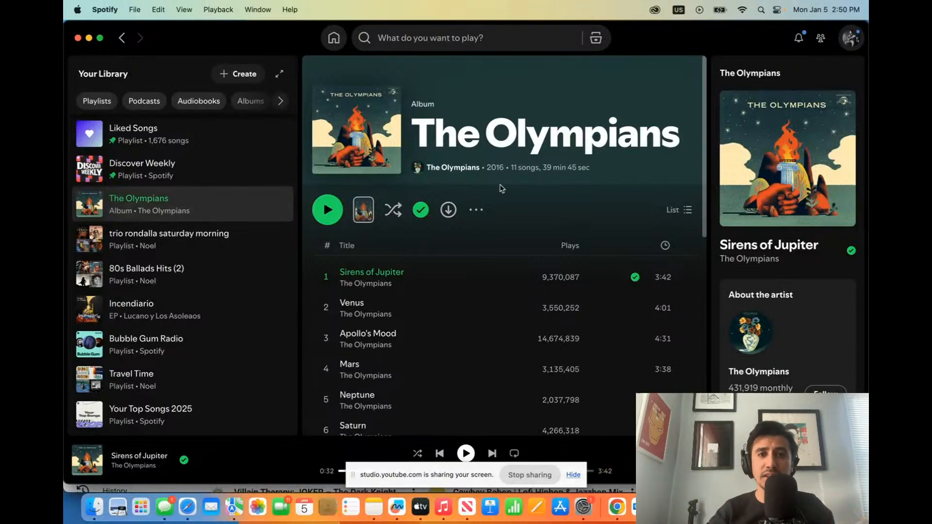
Step: Minimize Spotify, switch to Chrome and search Google for "how do i use my iphone as my youtube live camera"
left_click(89, 38)
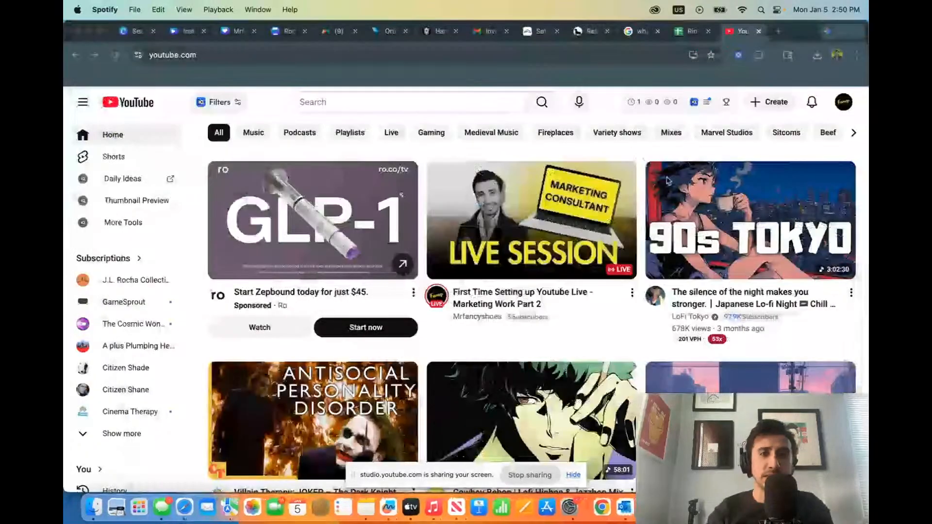
left_click(640, 31)
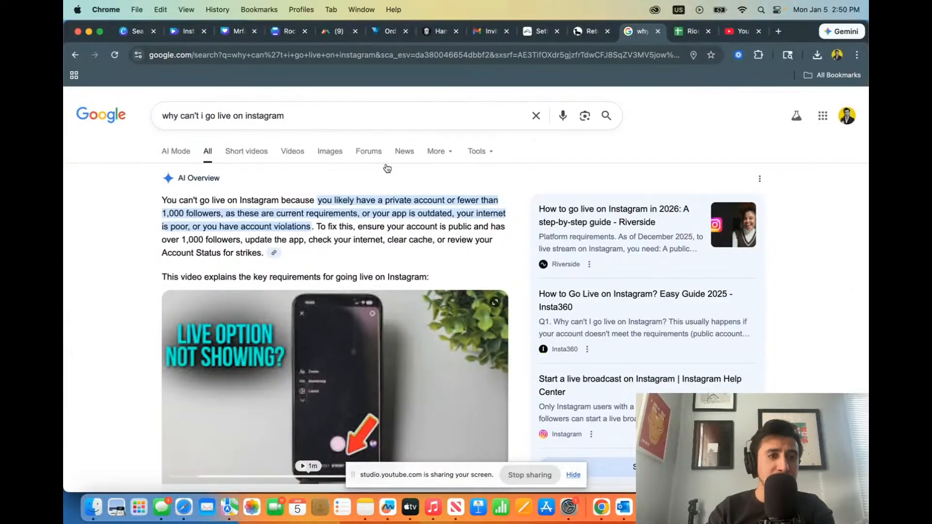
triple_click(285, 115)
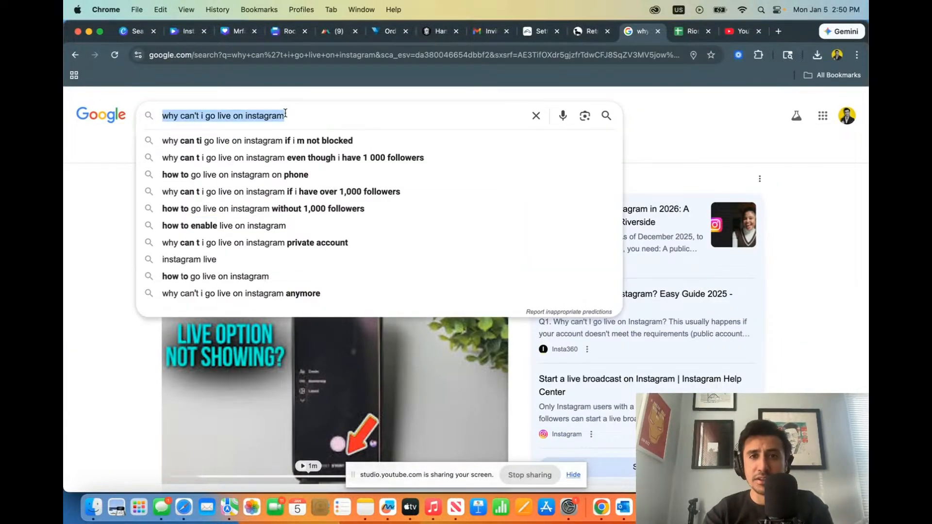
type("how do i")
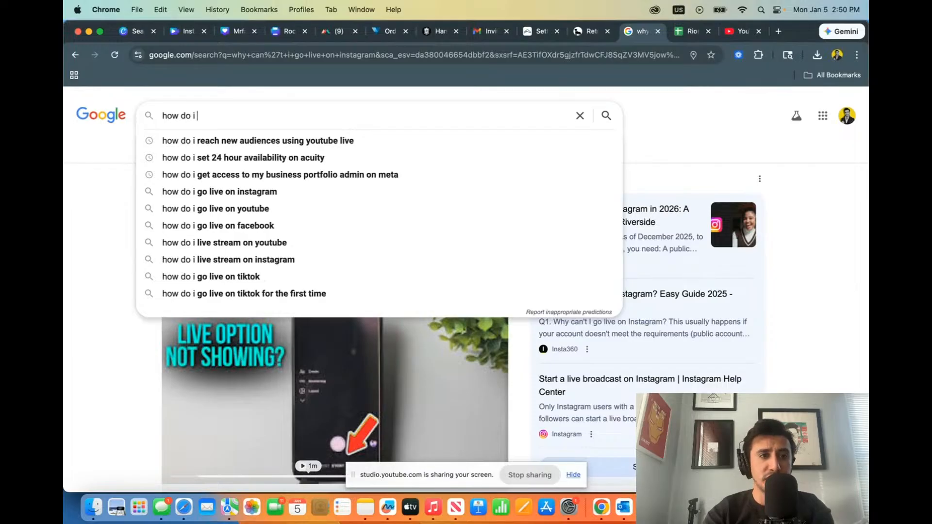
key("Down")
key("Down")
key("Down")
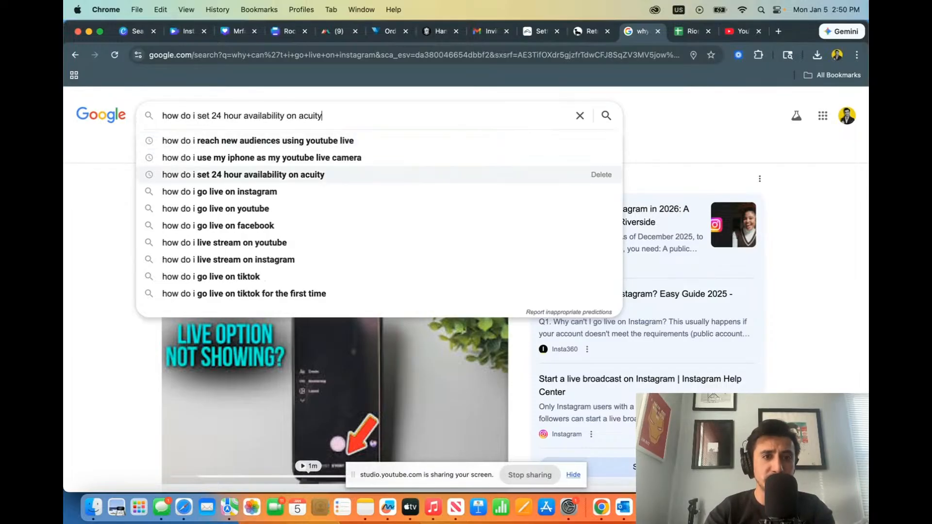
key("Up")
key("Return")
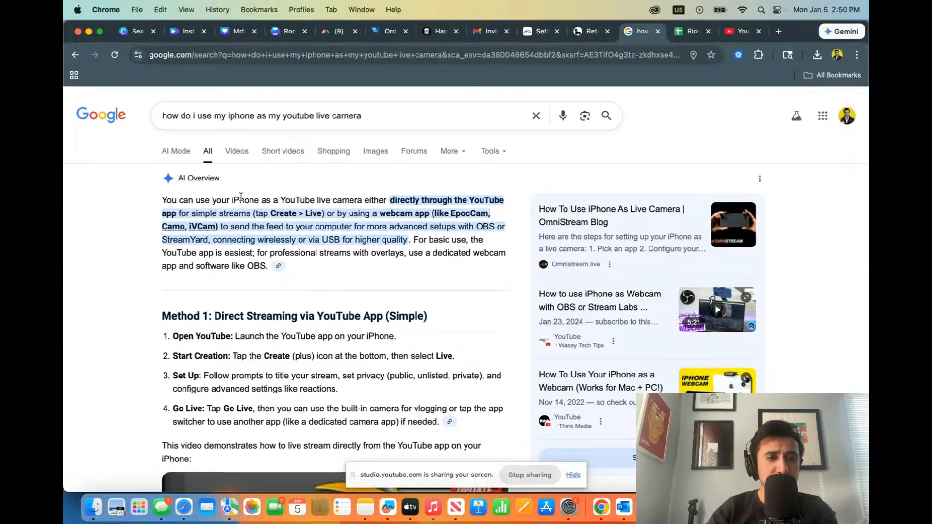
Step: Play the Howfinity video on live streaming from an iPhone, skim the camera and orientation settings up to 1:25, and pause it
scroll(241, 196, "down", 6)
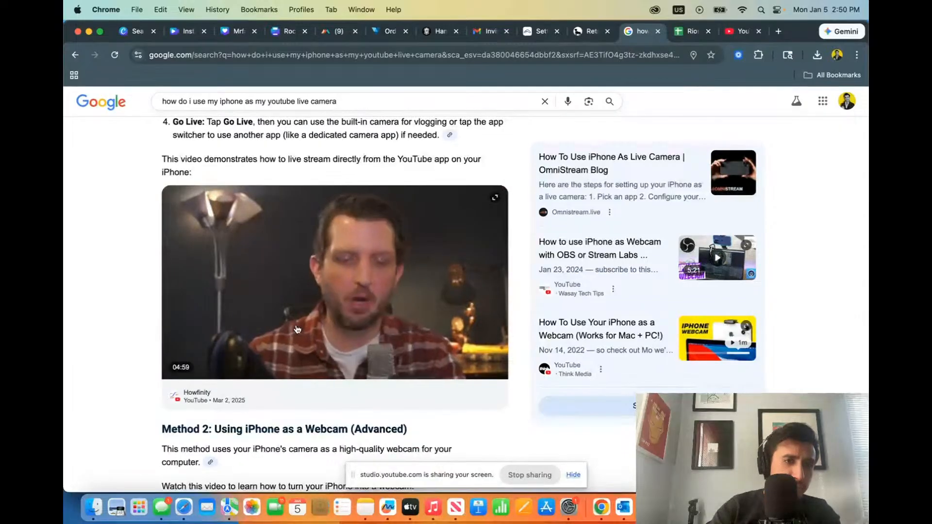
left_click(292, 341)
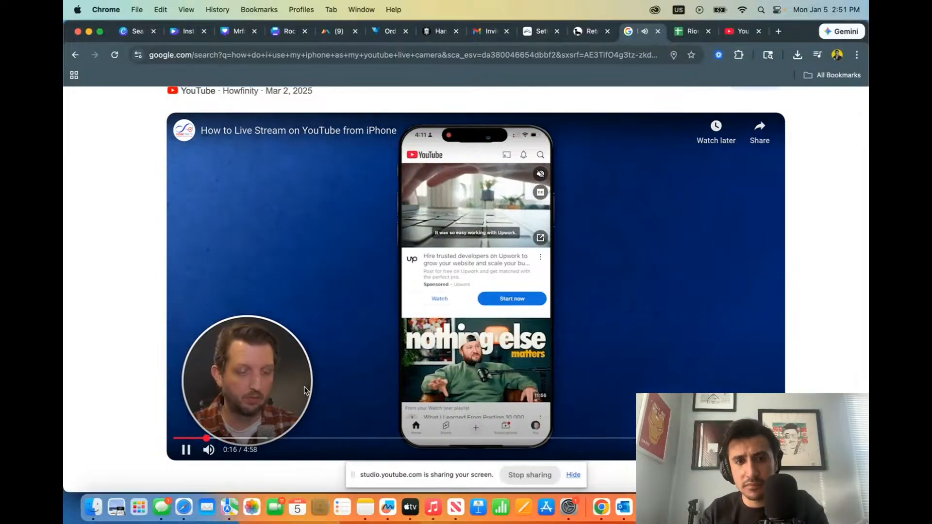
left_click(270, 438)
left_click(255, 438)
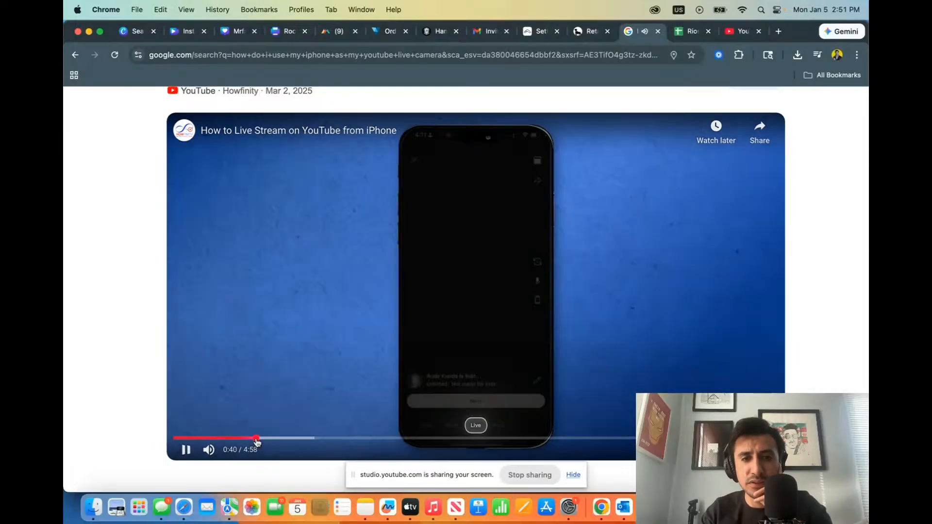
left_click(238, 438)
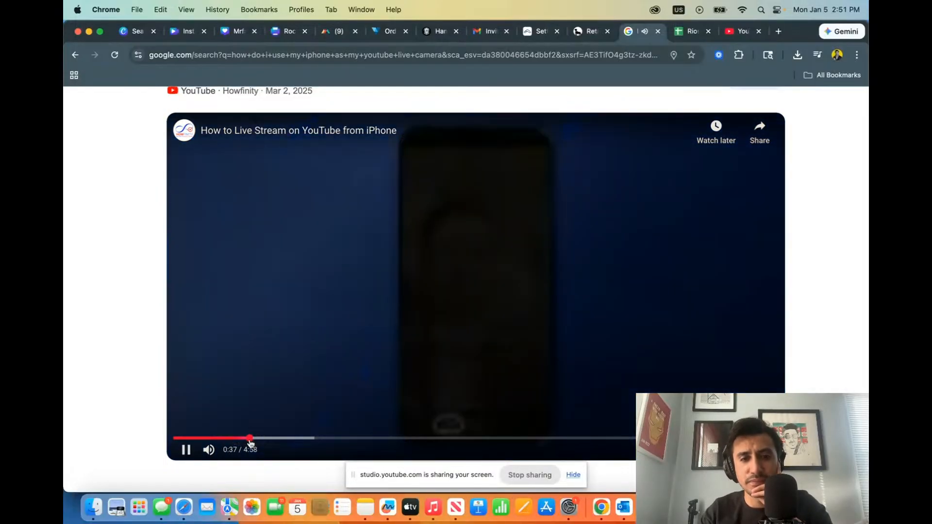
left_click(261, 438)
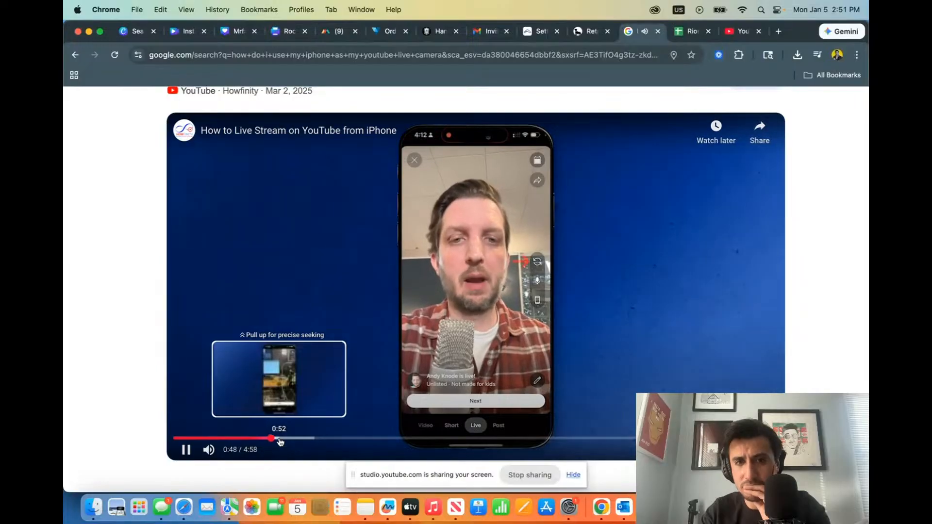
left_click(280, 439)
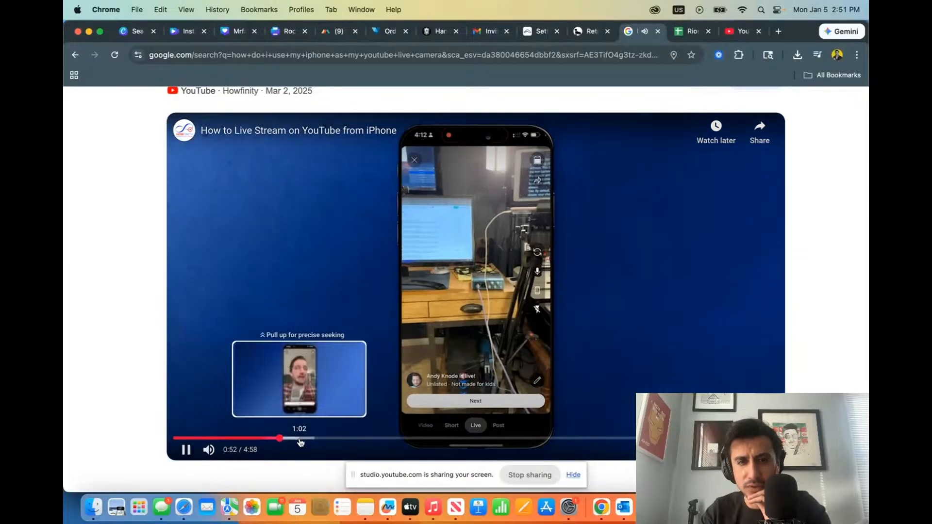
left_click(302, 440)
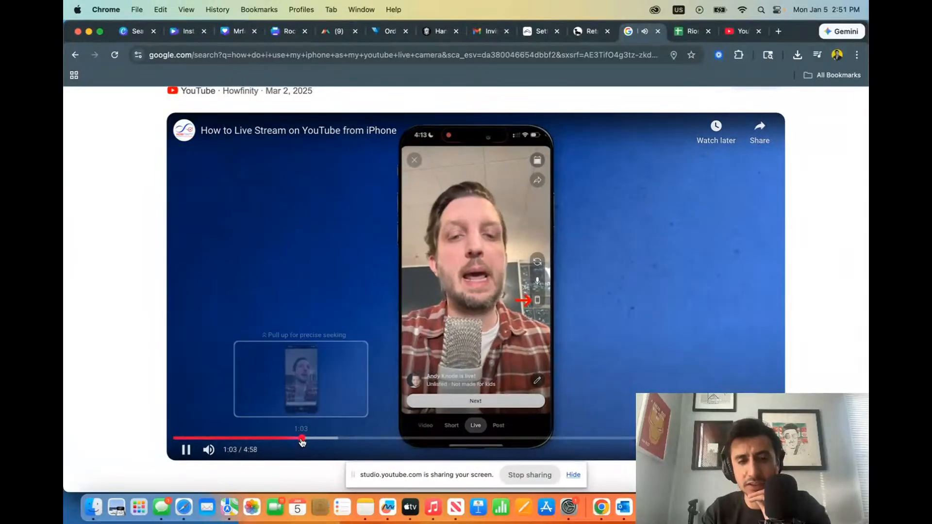
left_click(323, 440)
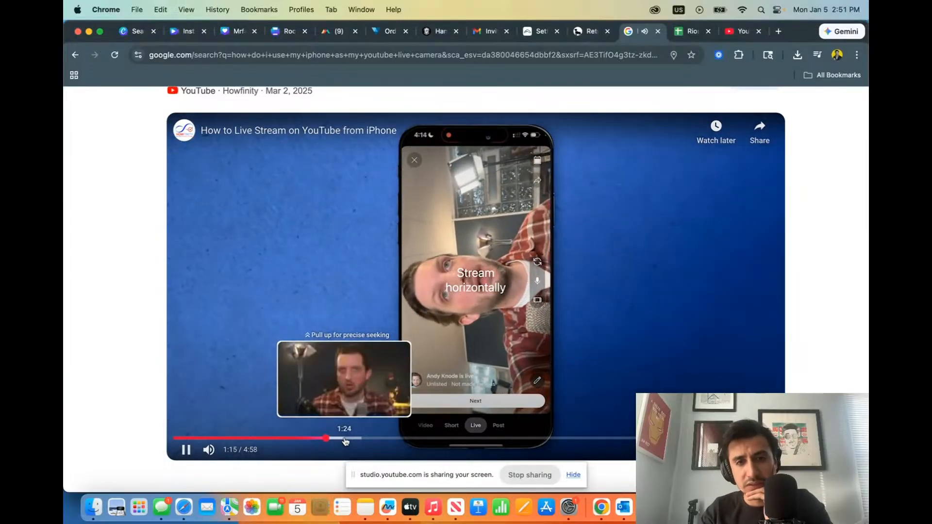
left_click(321, 440)
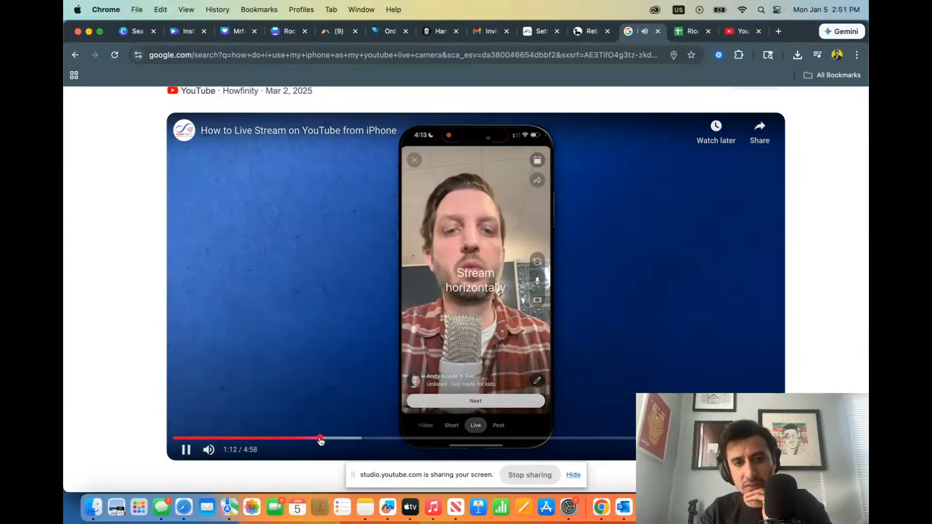
left_click(307, 439)
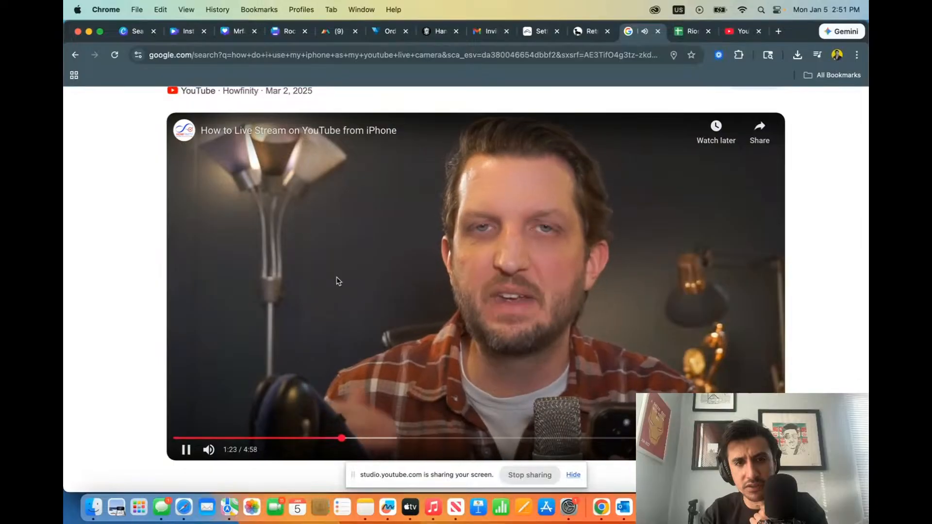
left_click(338, 281)
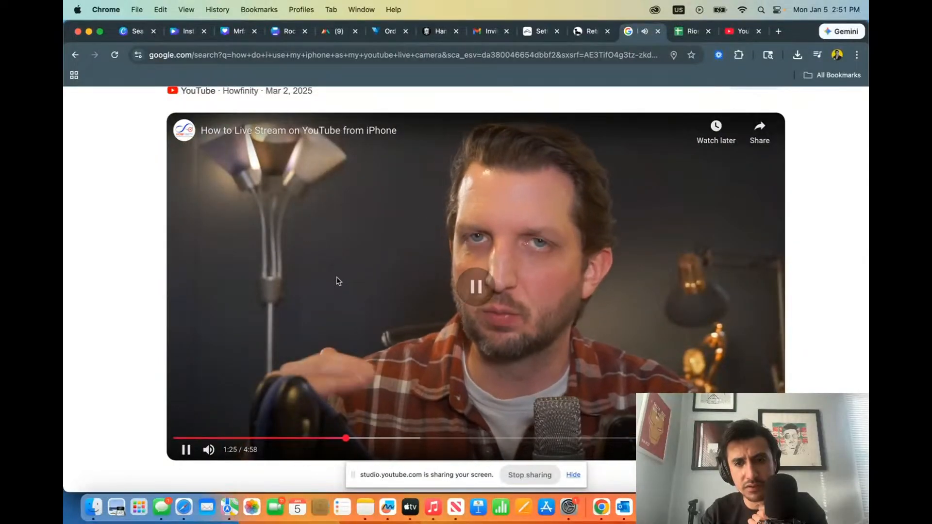
Step: Return to the iPhone live camera search results and read the AI Overview with its Method 1 steps
scroll(337, 280, "up", 2)
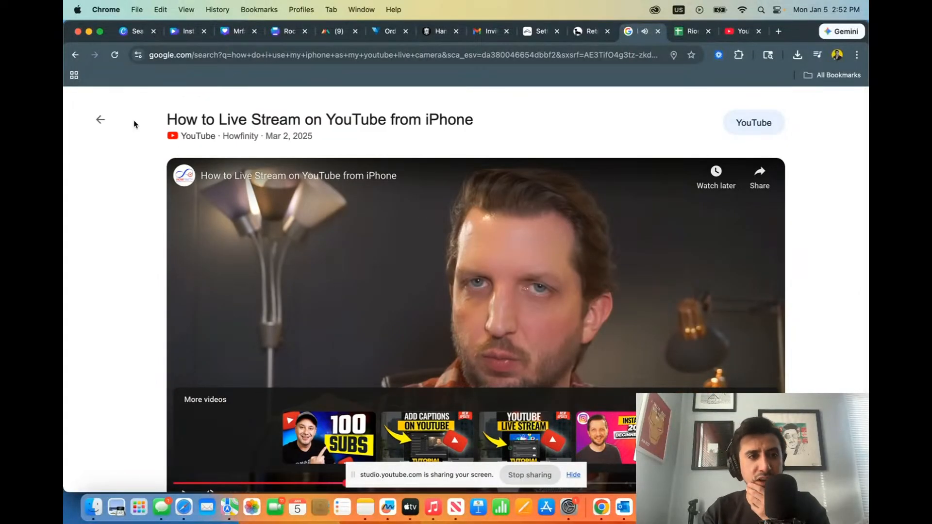
left_click(103, 119)
scroll(316, 144, "up", 6)
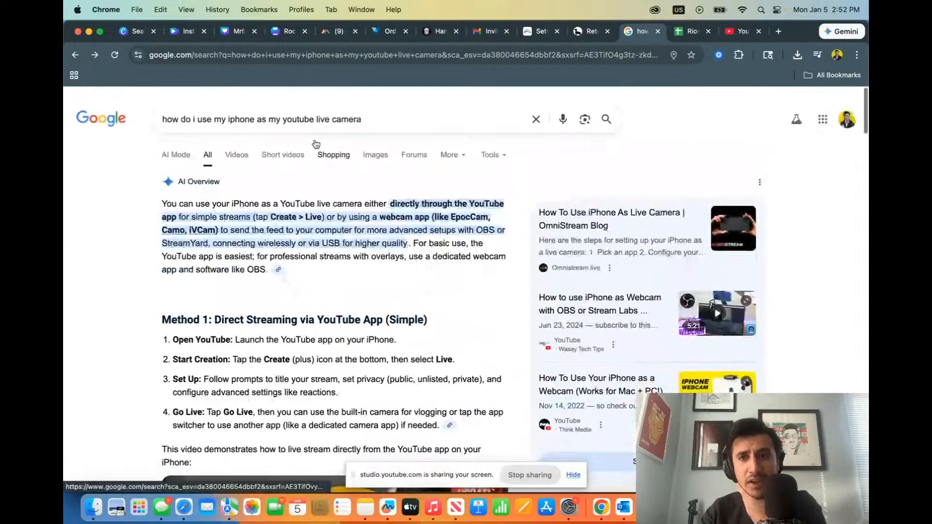
scroll(339, 218, "down", 3)
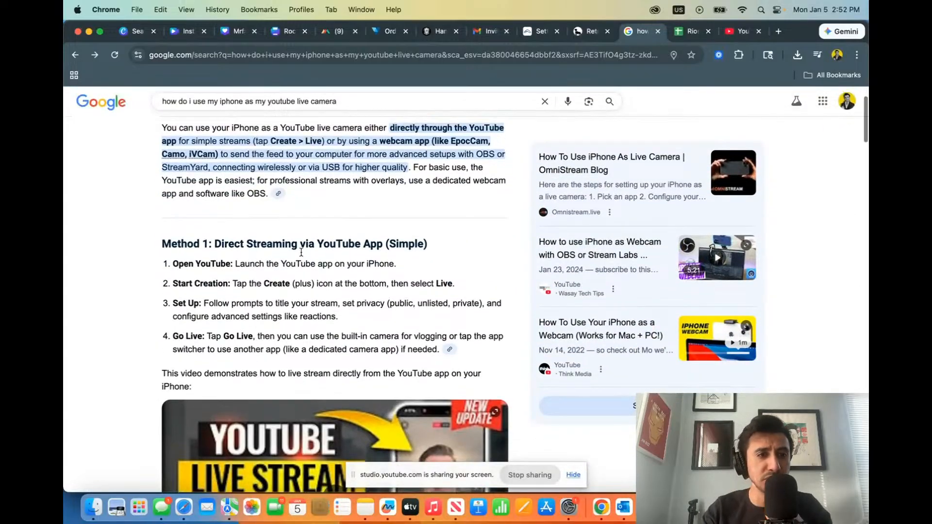
scroll(241, 348, "up", 3)
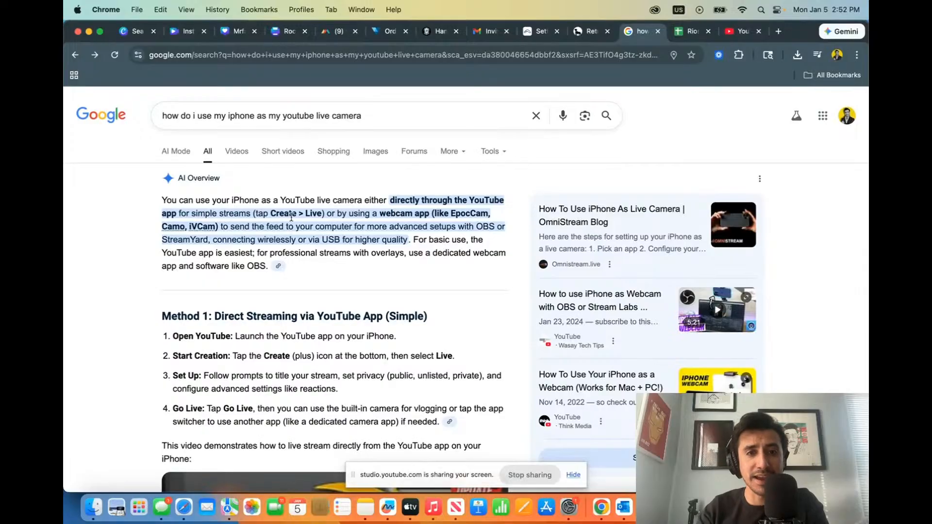
Step: Search for EpocCam in a new tab, read Elgato's EpocCam page, and go back to the blank new tab page
double_click(462, 214)
key("super+c")
key("super+t")
key("super+v")
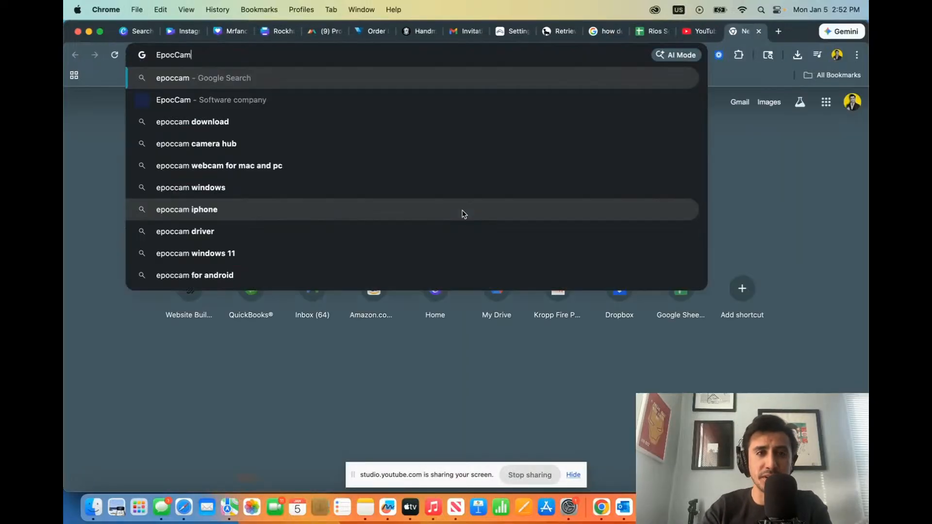
key("Return")
left_click(192, 211)
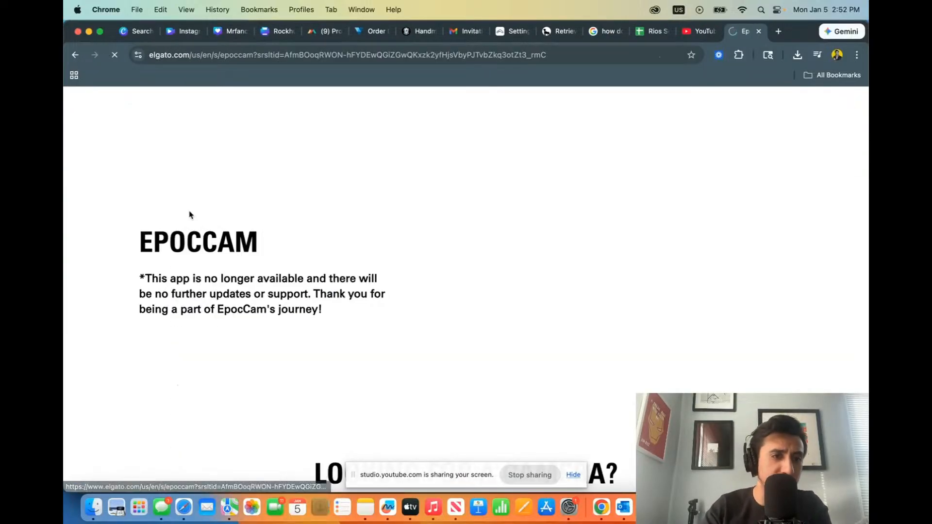
scroll(396, 242, "down", 2)
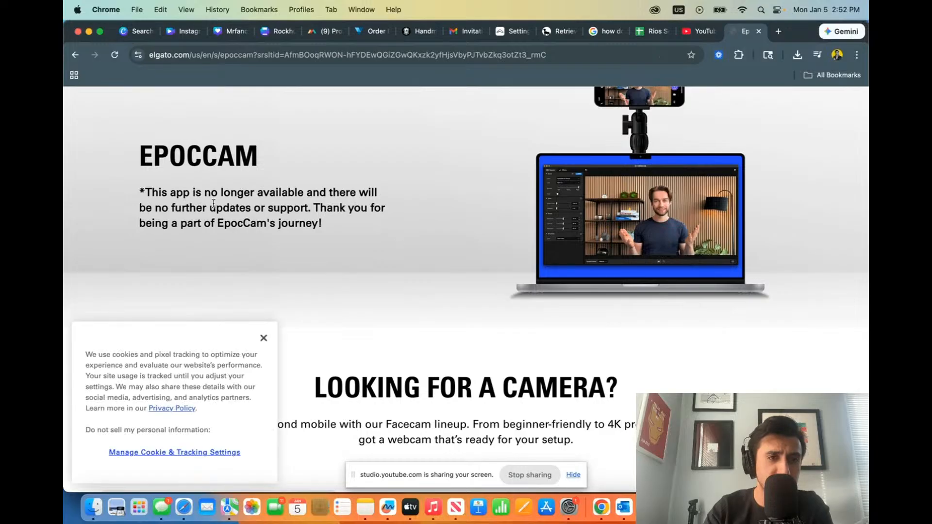
key("super+bracketleft")
left_click(699, 31)
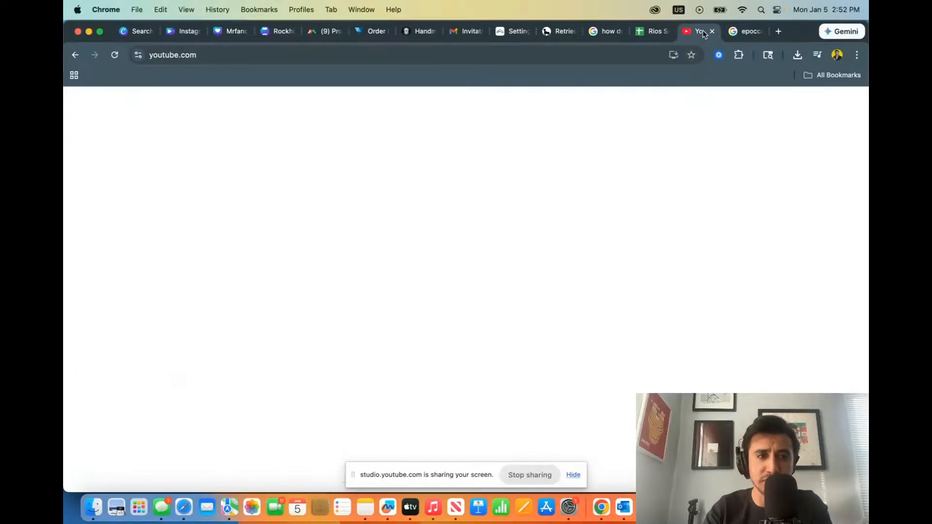
left_click(742, 31)
key("super+bracketleft")
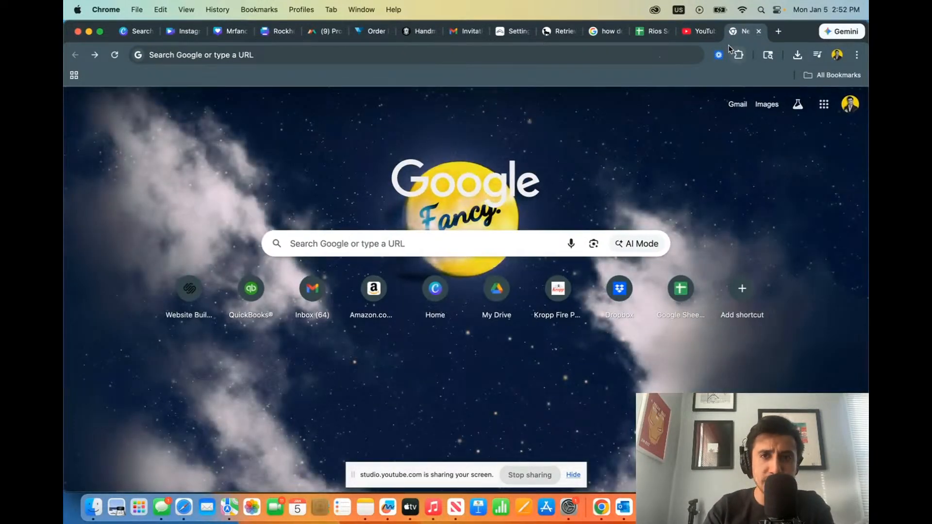
Step: Check the software name OBS in the iPhone camera results, search for "best OBS software" in the blank tab and read the AI Overview
left_click(593, 34)
double_click(252, 266)
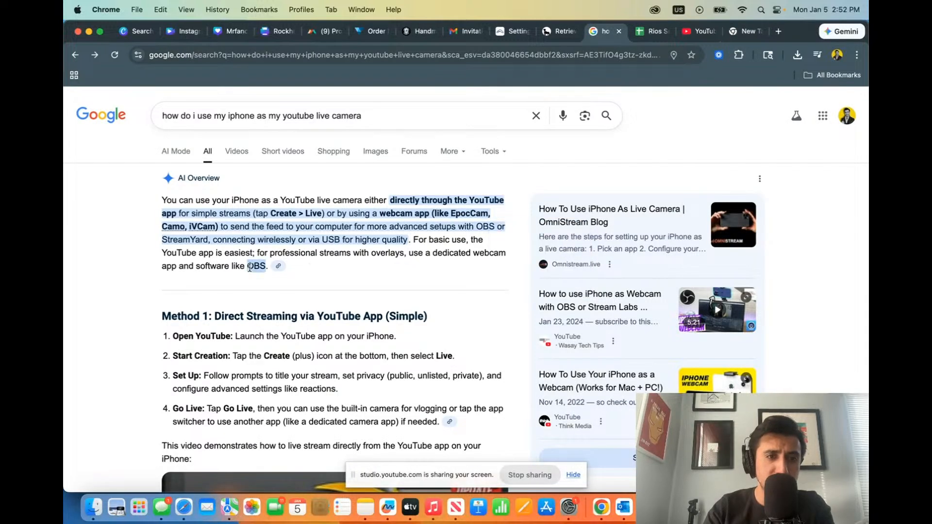
left_click(735, 33)
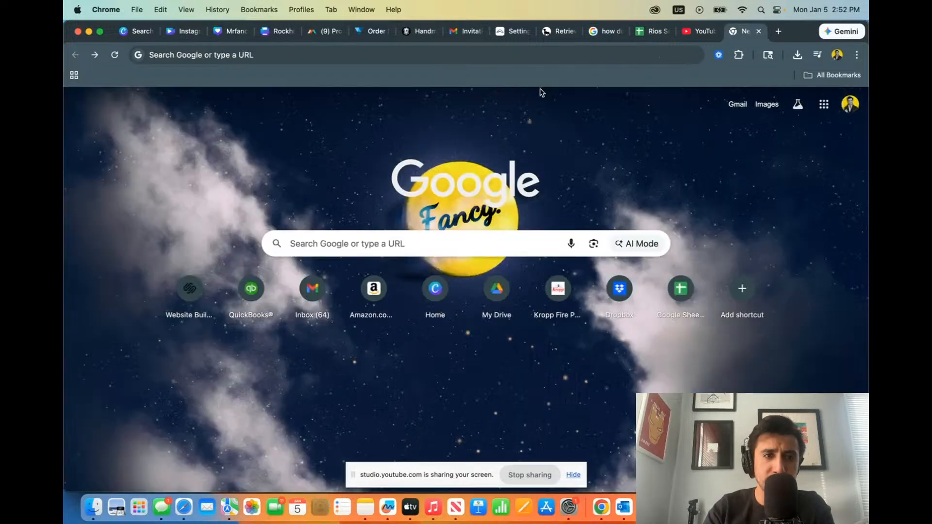
left_click(317, 247)
type("best OBS")
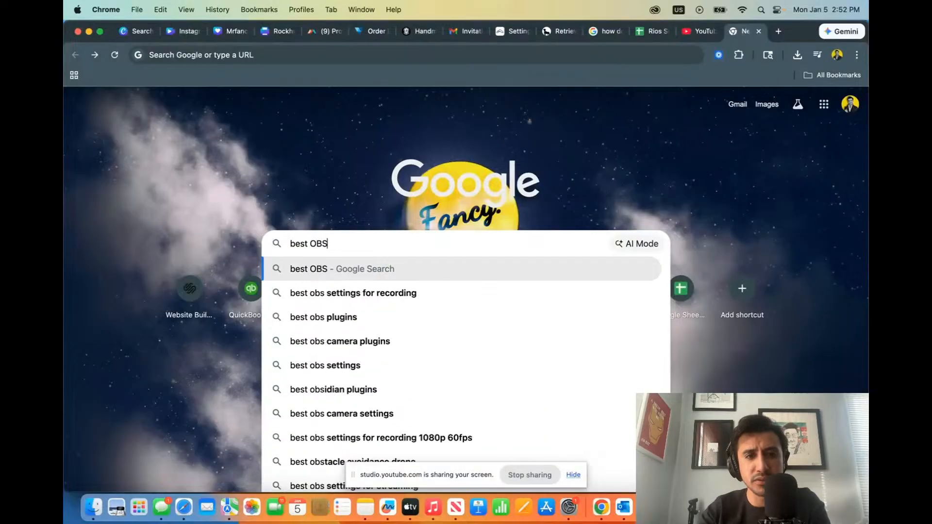
type(" software")
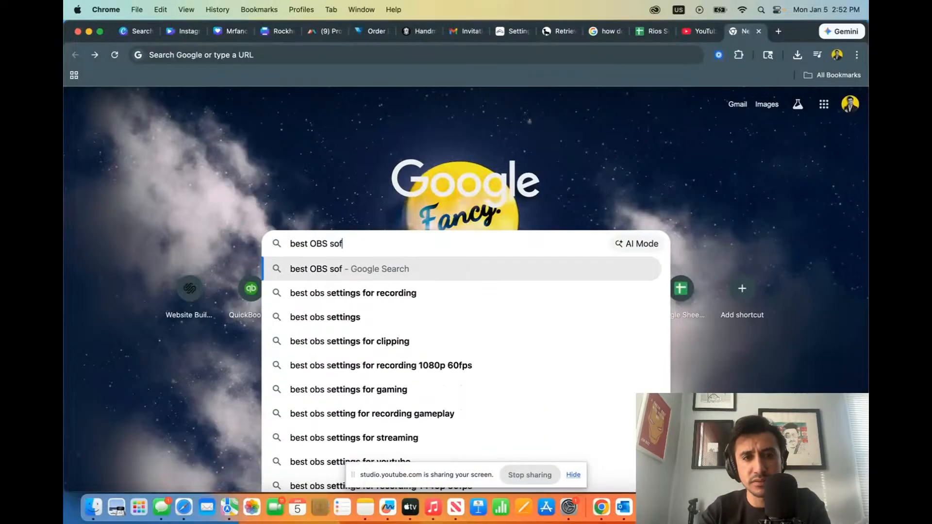
key("Return")
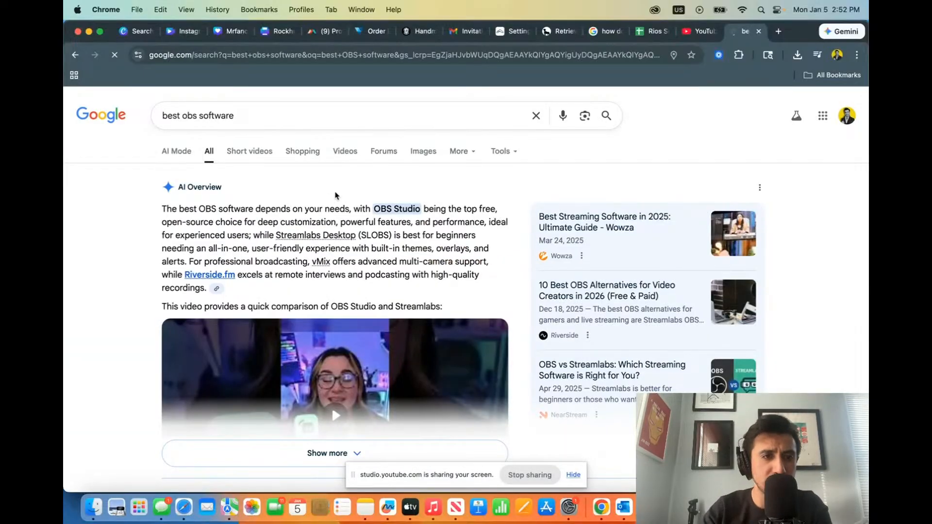
scroll(331, 247, "down", 2)
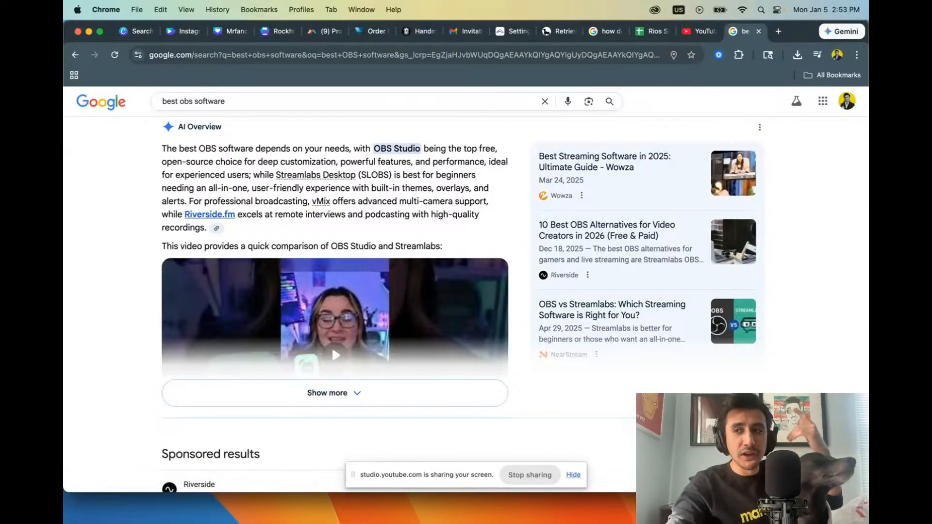
mouse_move(95, 522)
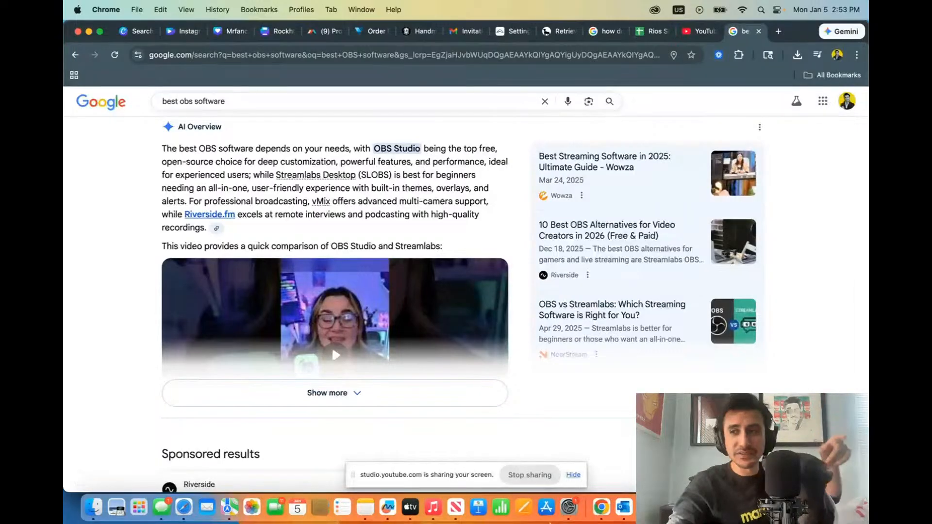